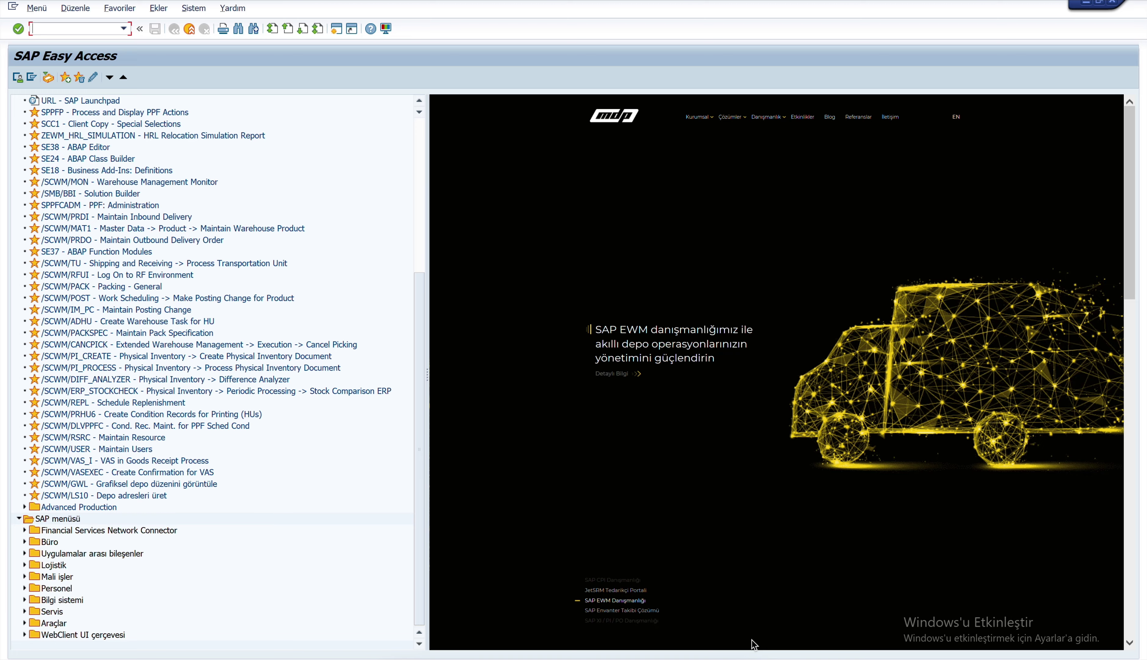
Step: Start transaction VA01 and begin creating a standard order of type OR1
text(v)
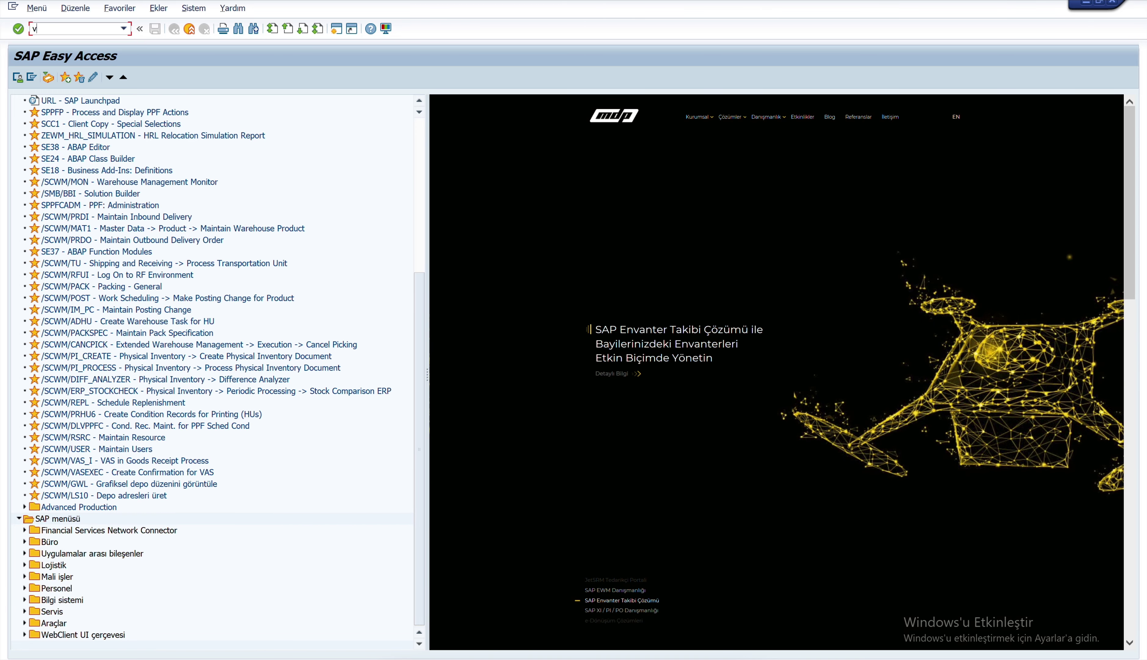
text(a01)
key(Return)
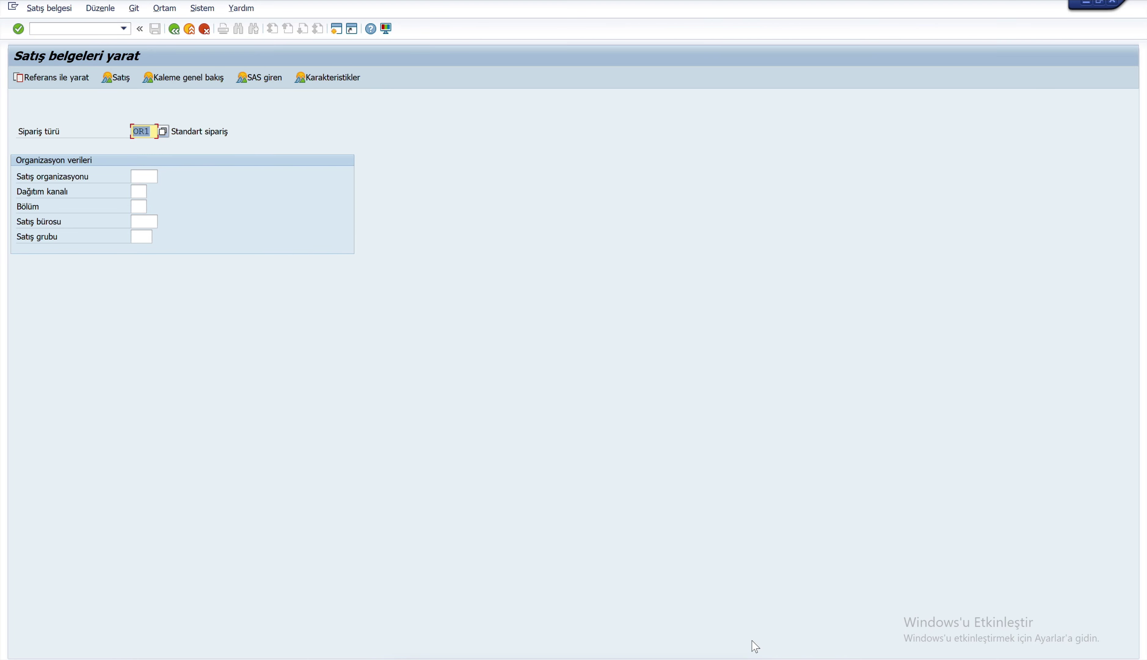
key(Return)
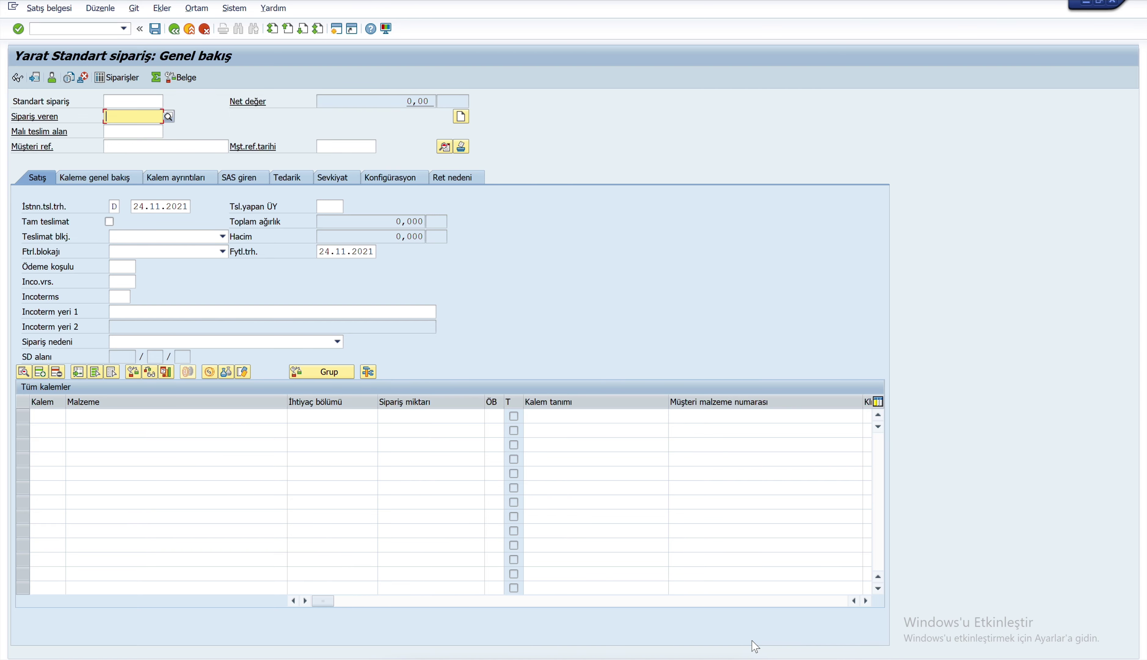
Step: Fill in the sold-to party with the suggested EWM domestic customer and set the customer reference to Test
key(Down)
key(Return)
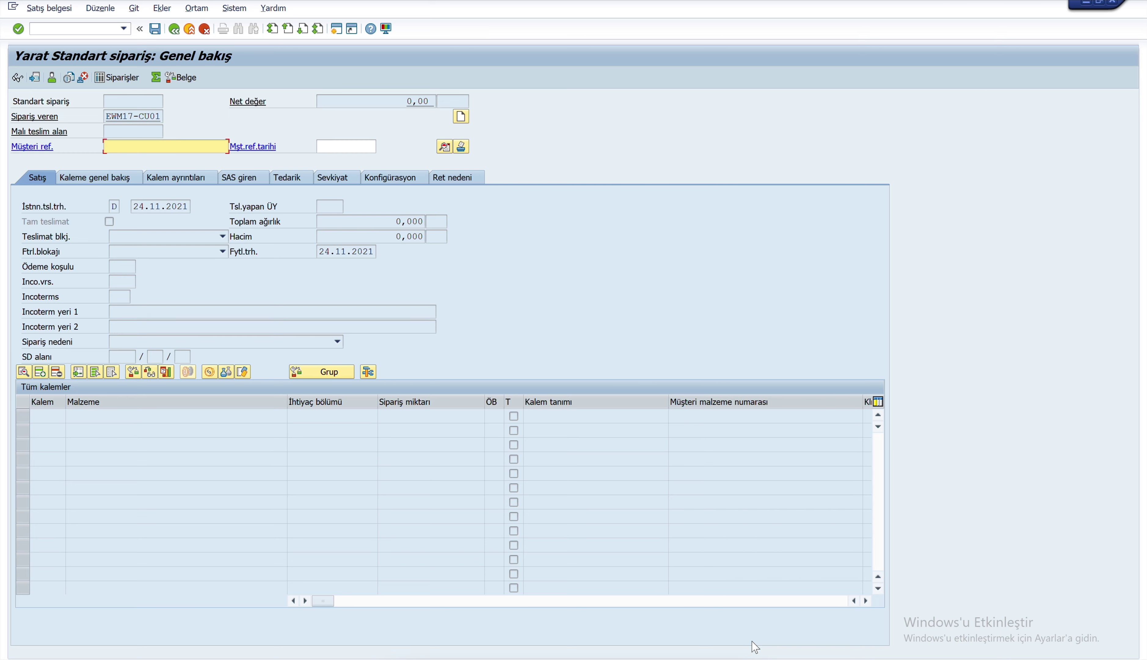
text(Test)
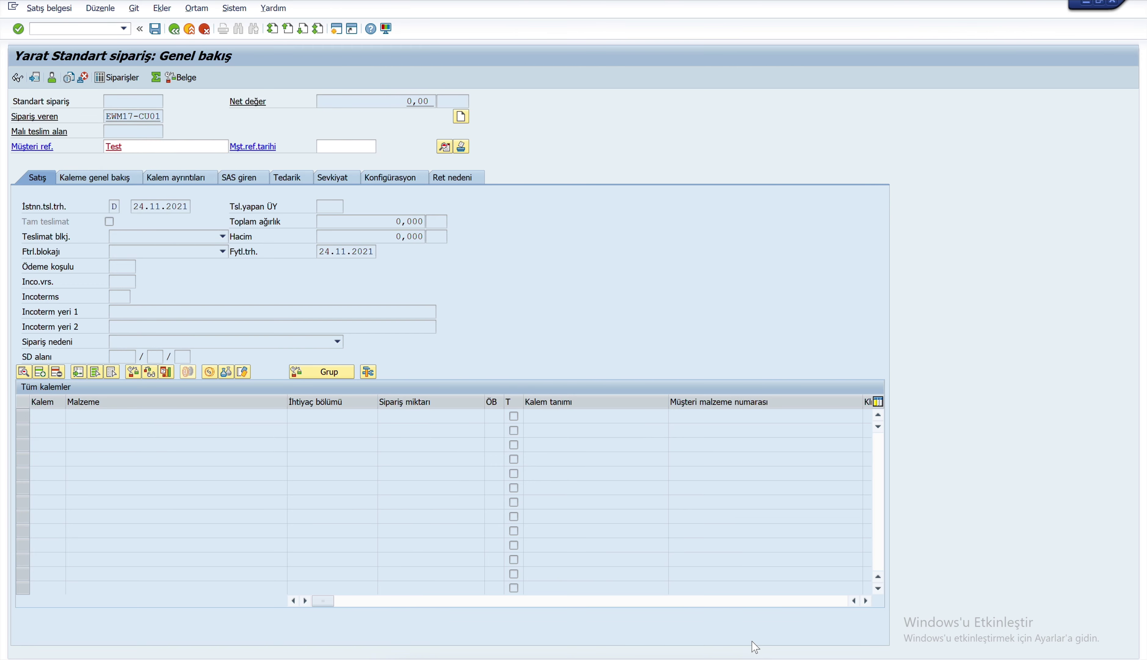
key(Return)
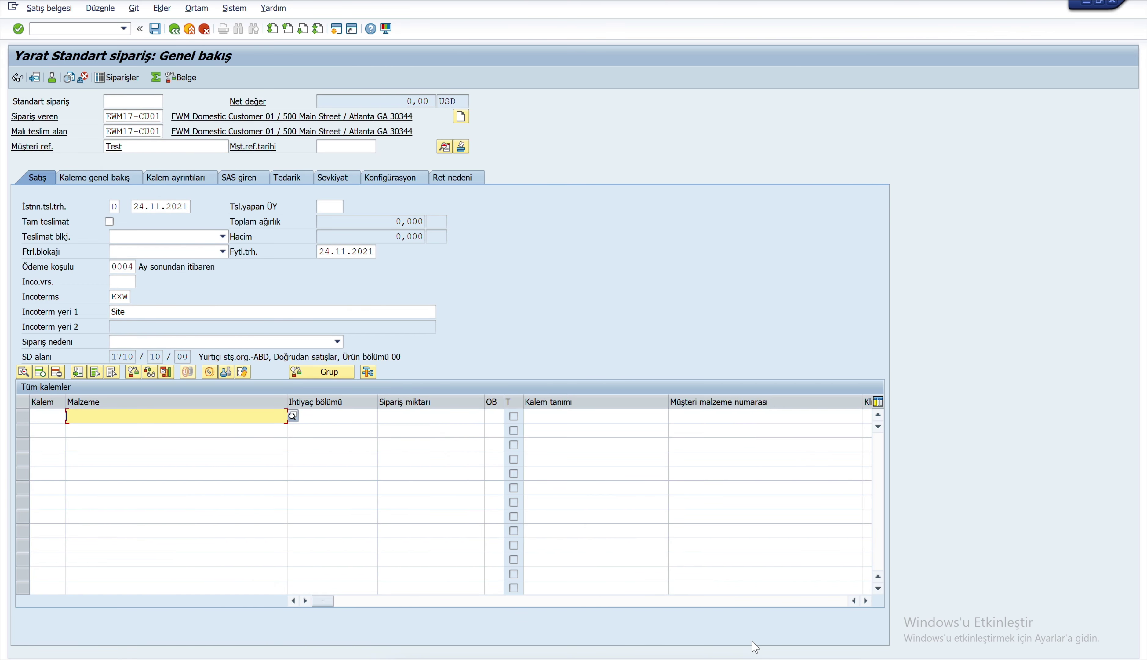
Step: Add material EWMS4-01 as the first order item with an order quantity of 6
key(Down)
key(Down)
key(Return)
key(Return)
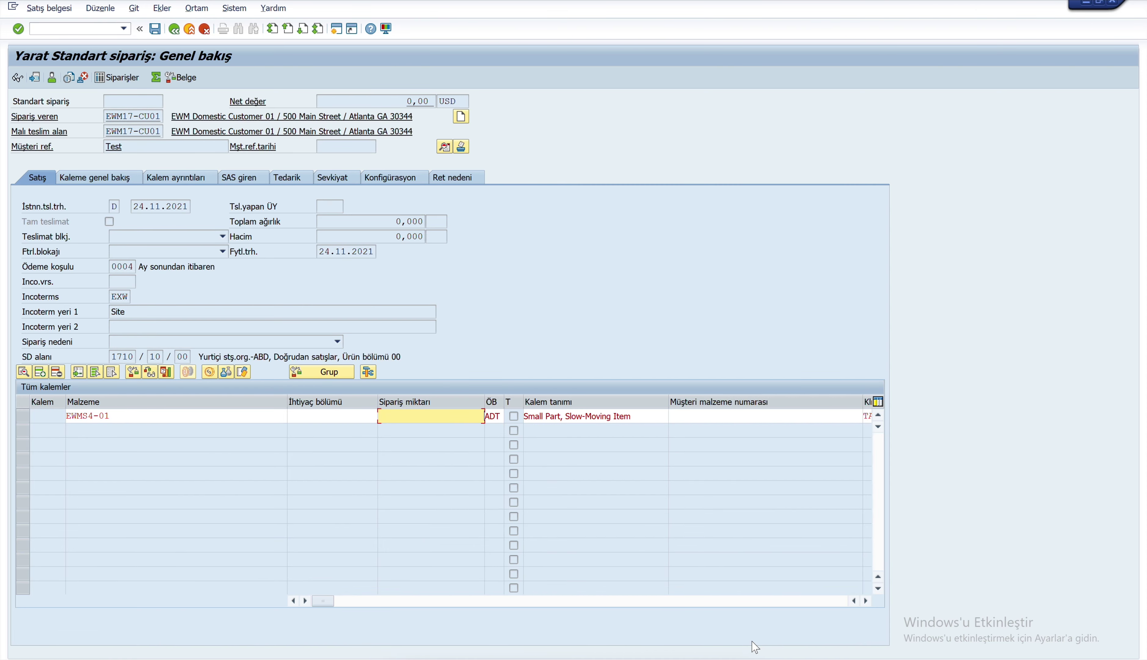
text(6)
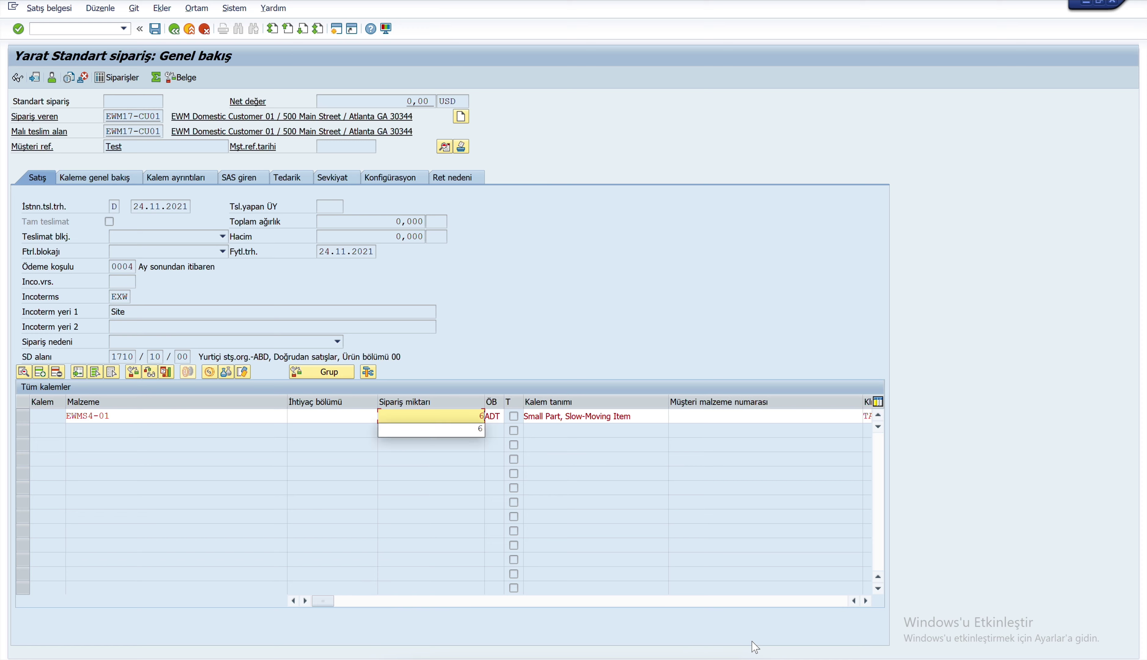
key(Return)
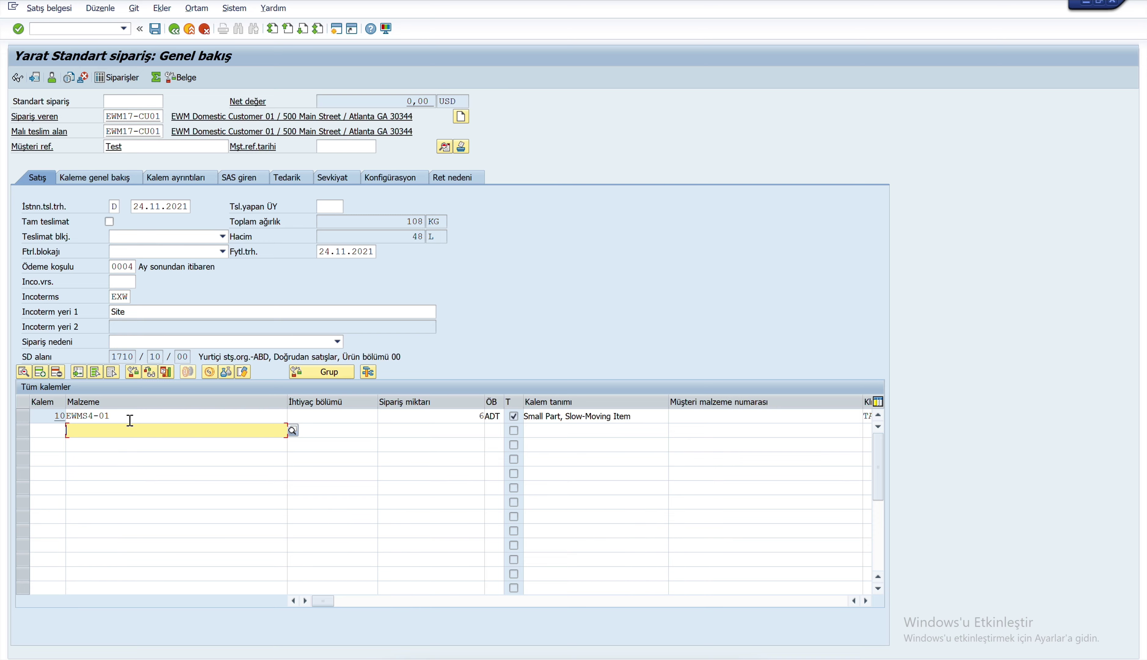
Step: Set the storage location in the shipping data of item 10 to 171S
double_click(104, 415)
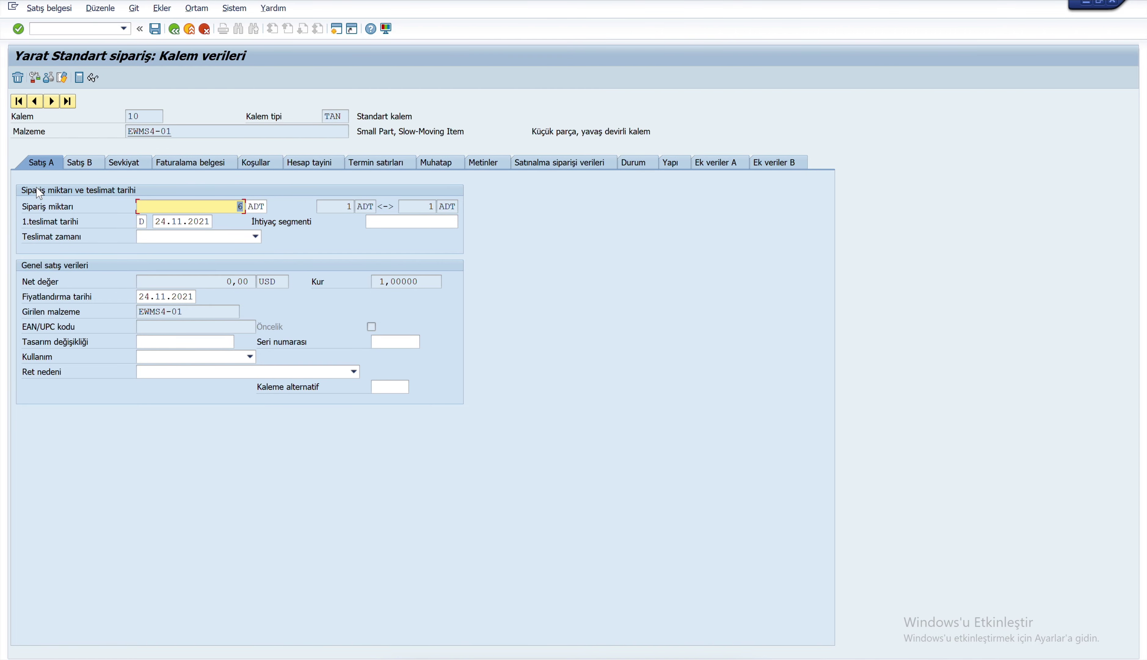
click(118, 165)
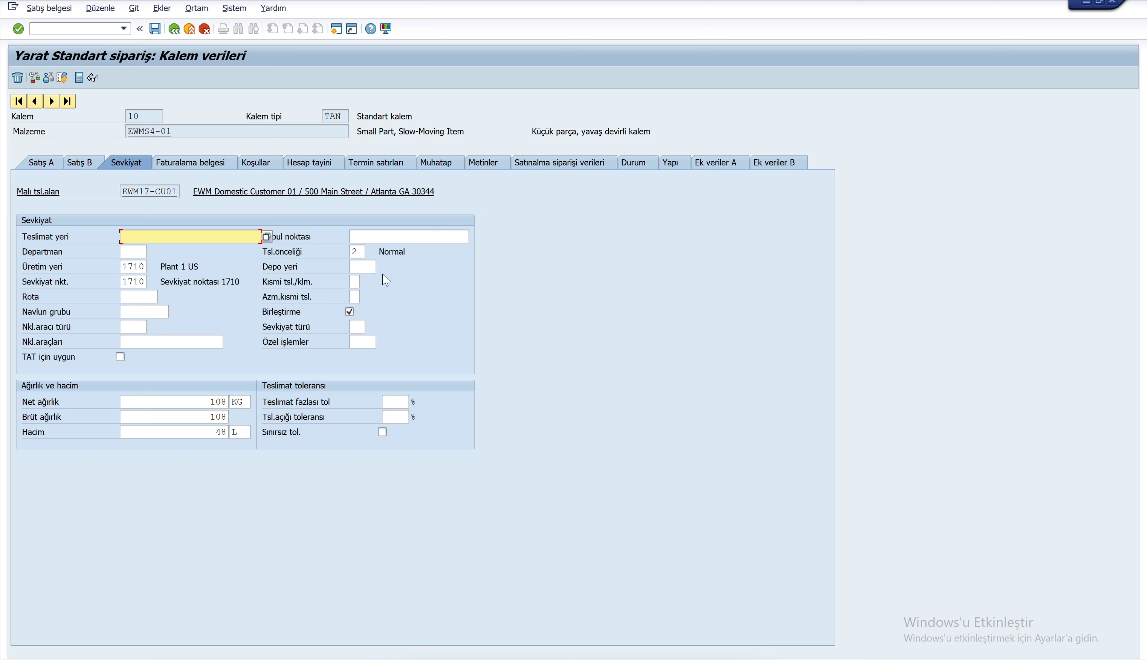
click(370, 267)
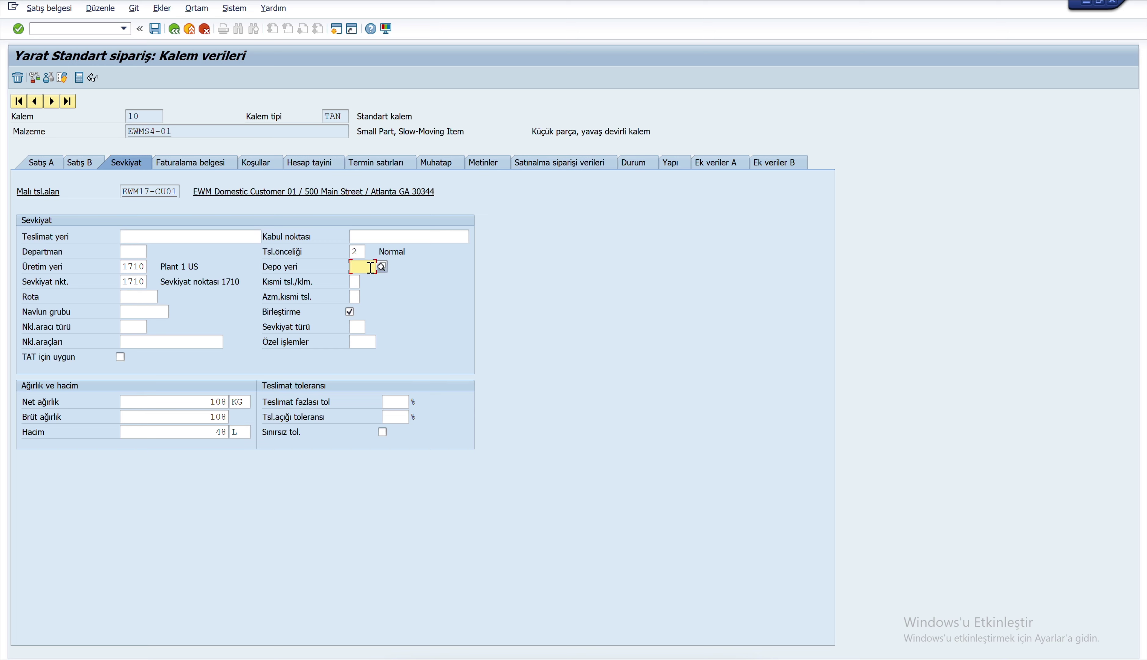
text(171s)
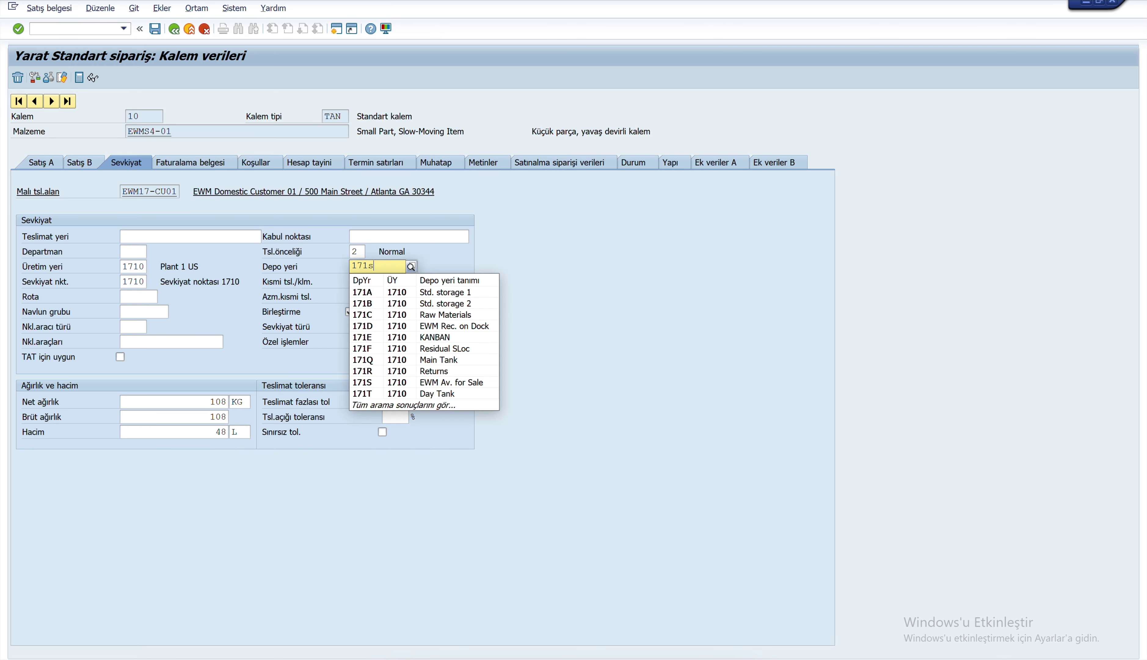
key(Return)
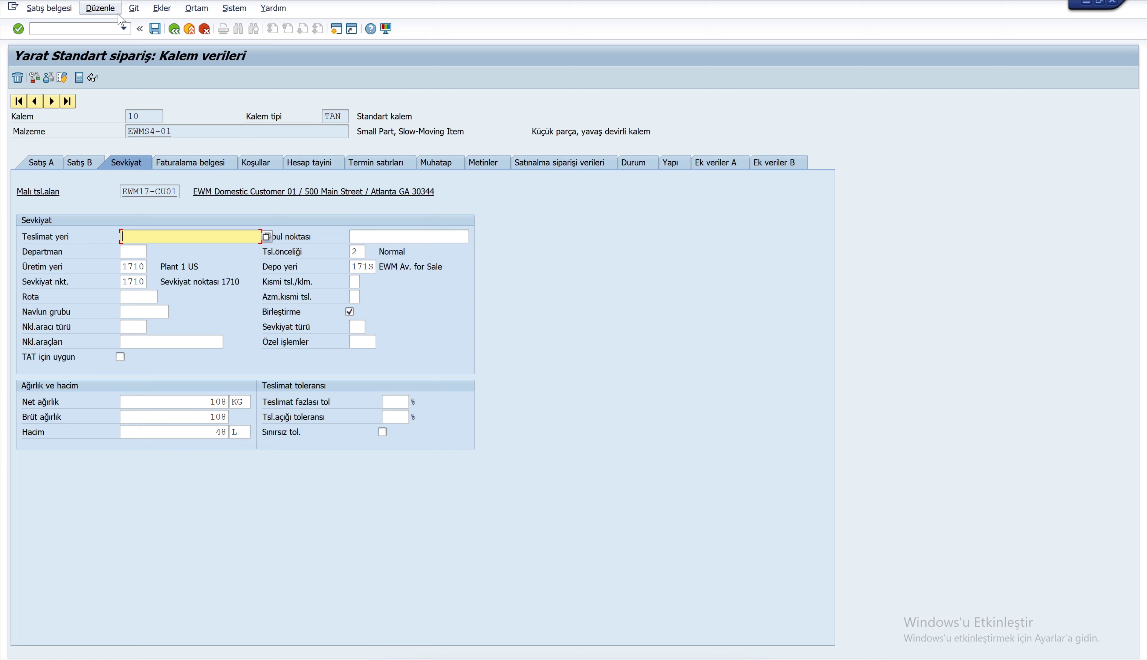
Step: Complete the missing net value from the incompletion log by adding price condition PPR0 with an amount of 1 USD
click(100, 9)
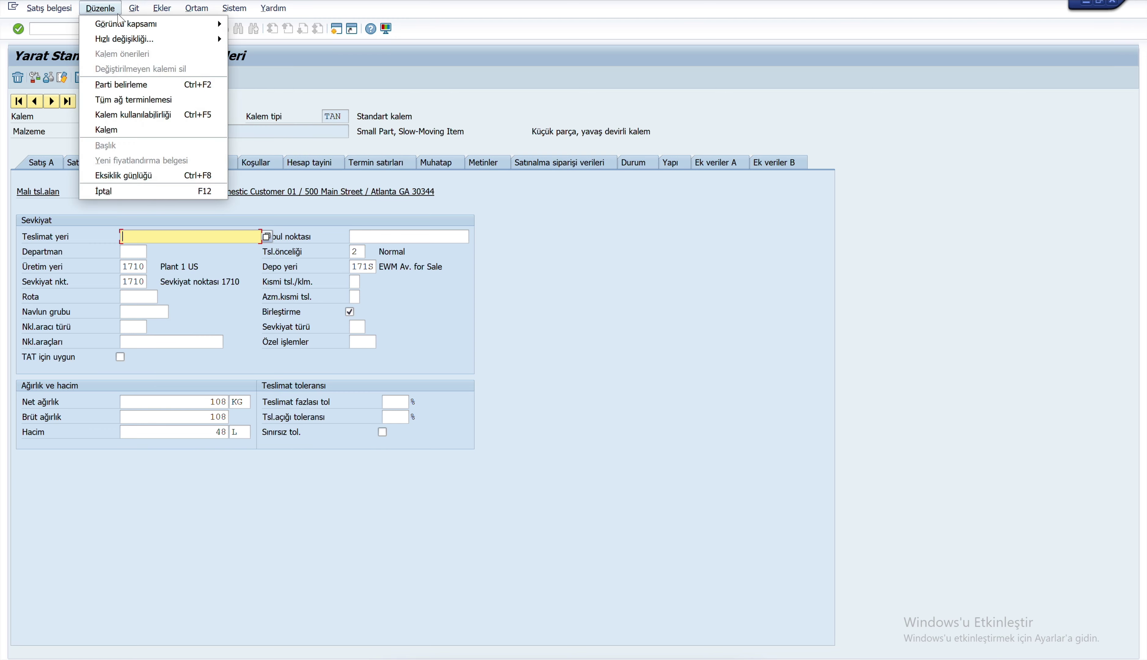
click(132, 177)
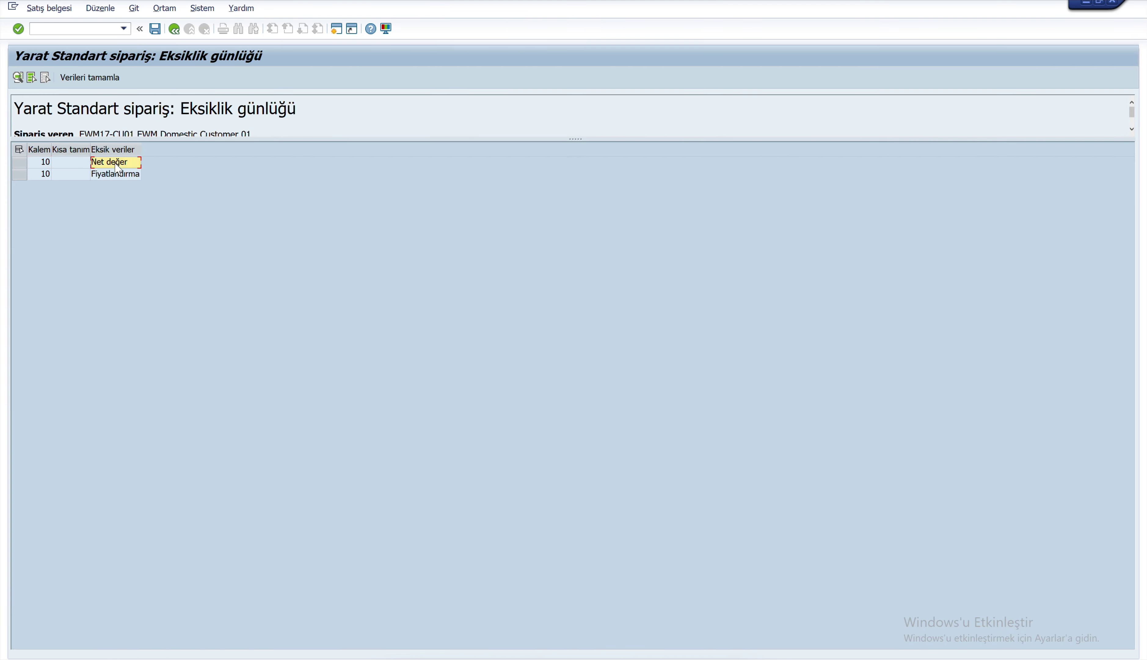
double_click(118, 162)
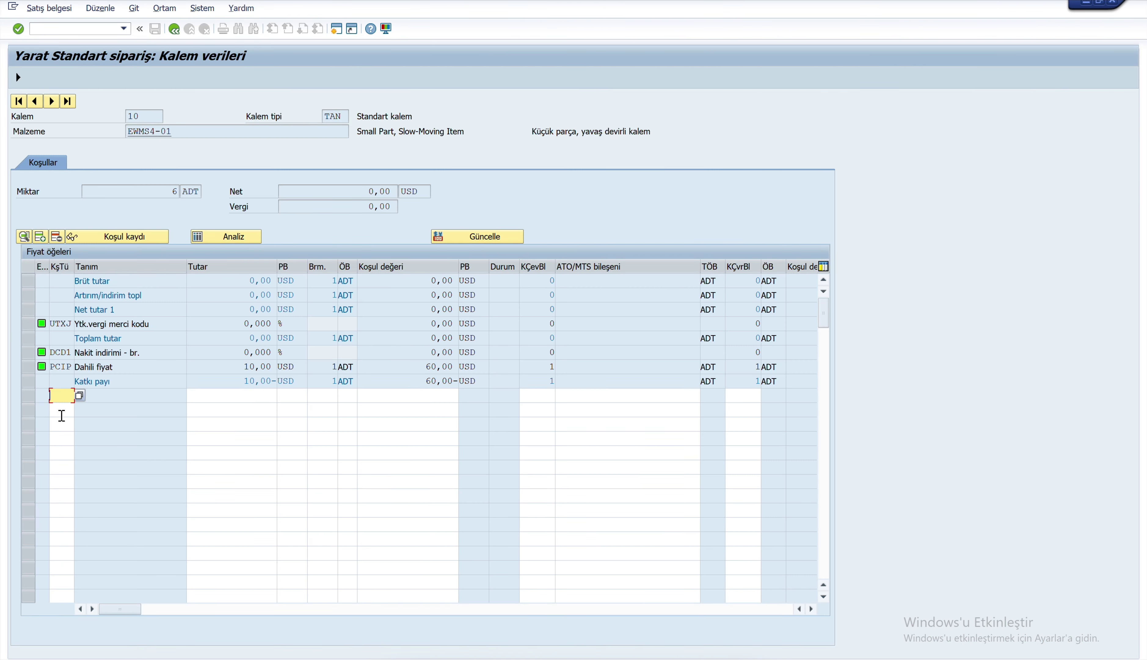
key(BackSpace)
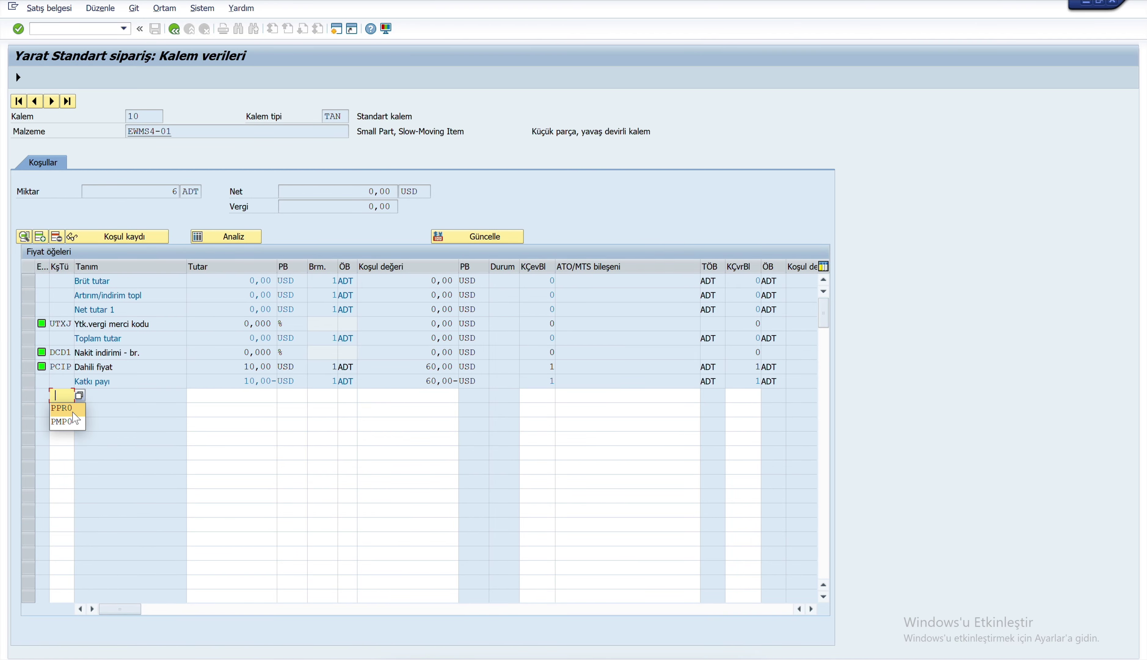
click(73, 412)
key(Return)
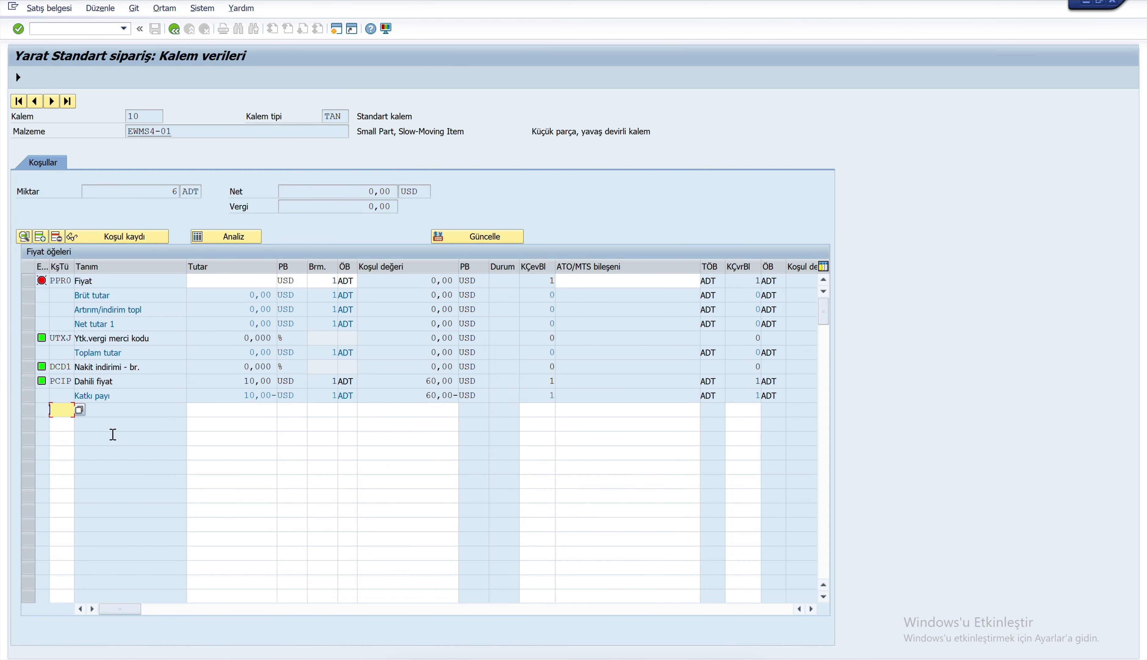
click(218, 283)
click(218, 299)
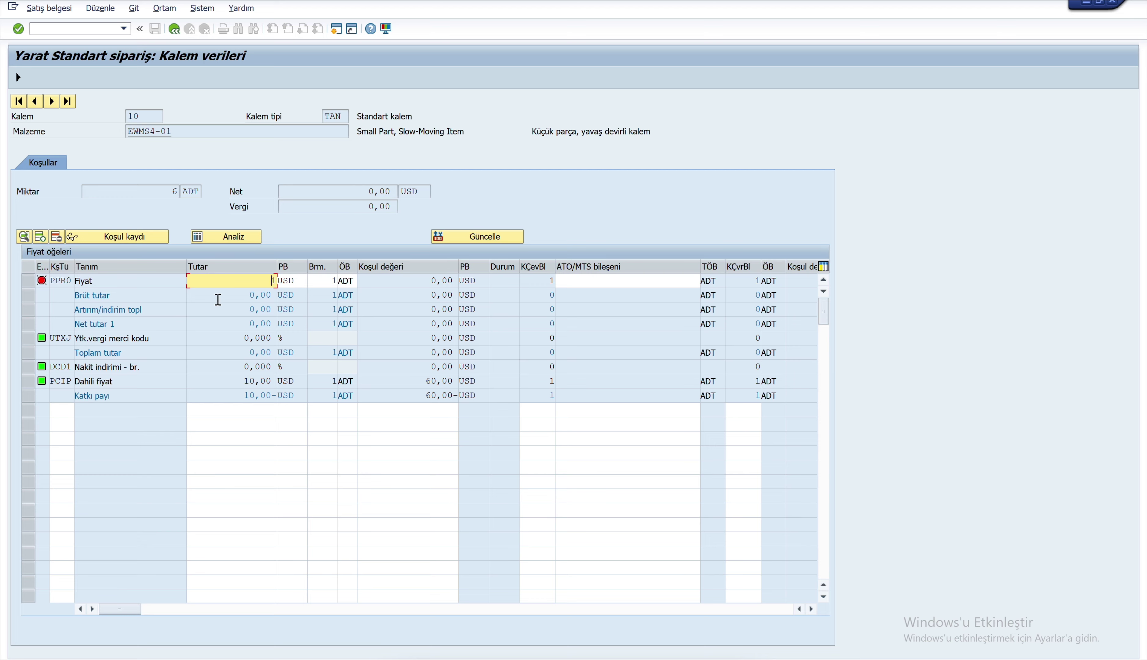
key(Return)
Step: Add manual price condition PMP0 with an amount of 1 USD and return to the item's shipping data
click(61, 410)
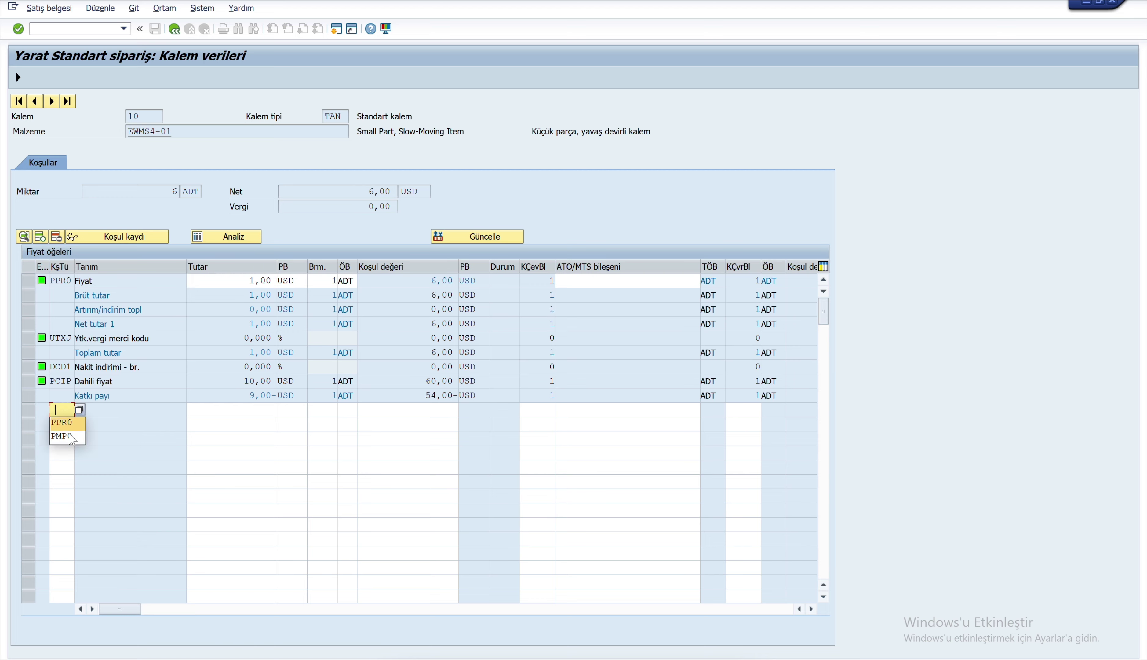
click(64, 435)
key(Return)
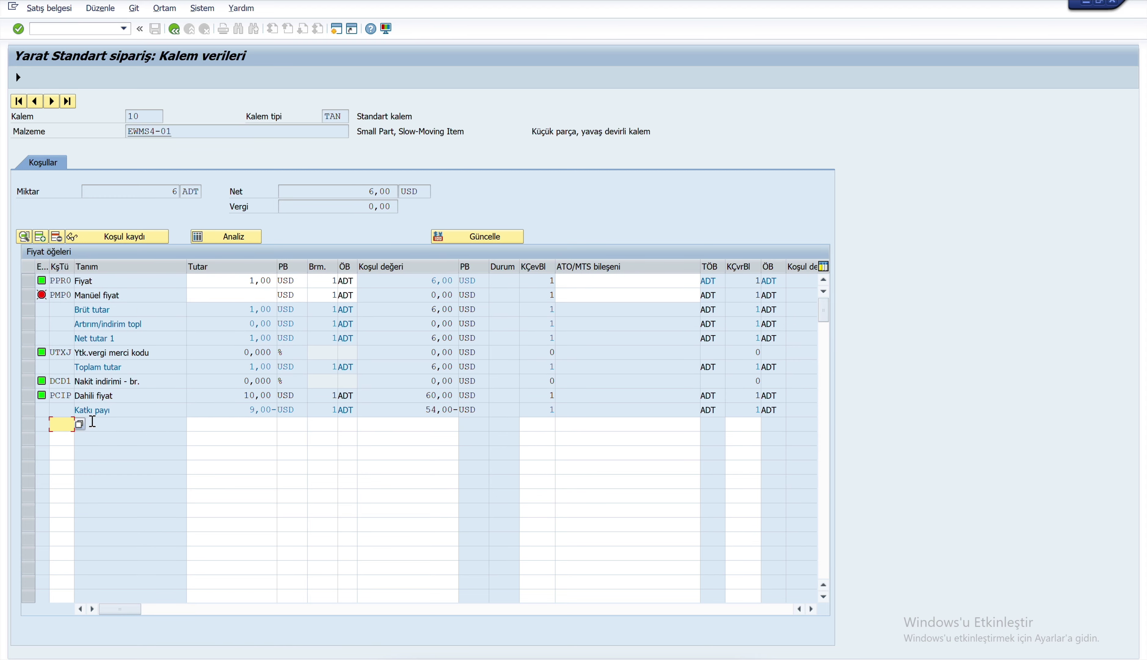
click(227, 297)
text(1)
key(Return)
click(176, 31)
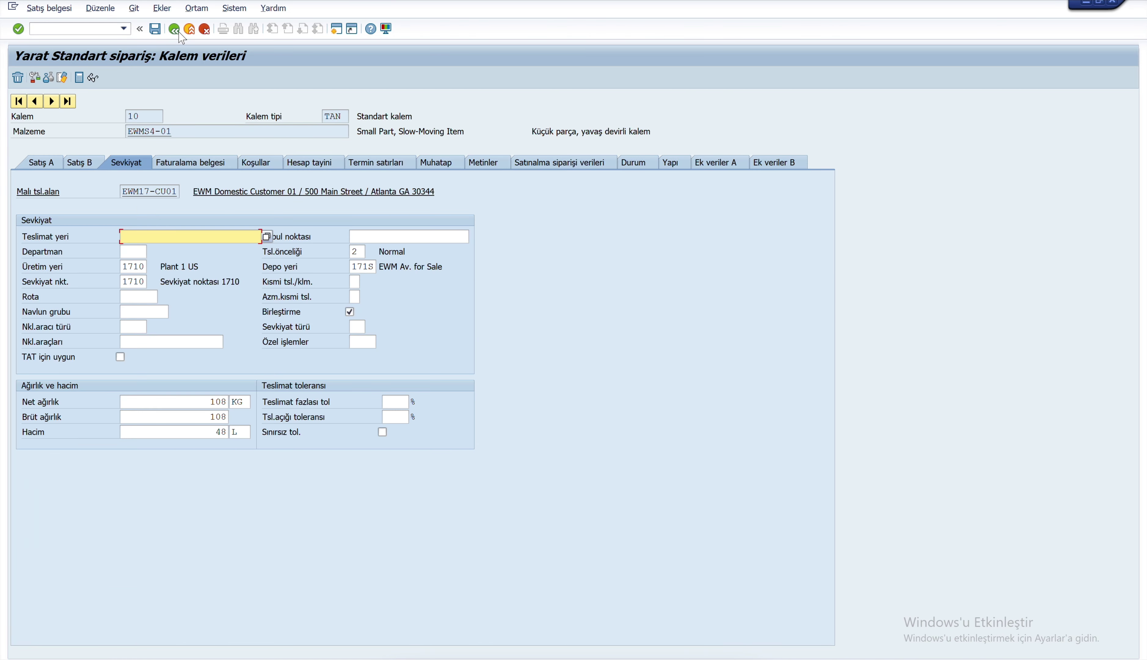
Step: Recheck the order's incompletion log and save the standard order, closing the saved-order message
click(114, 12)
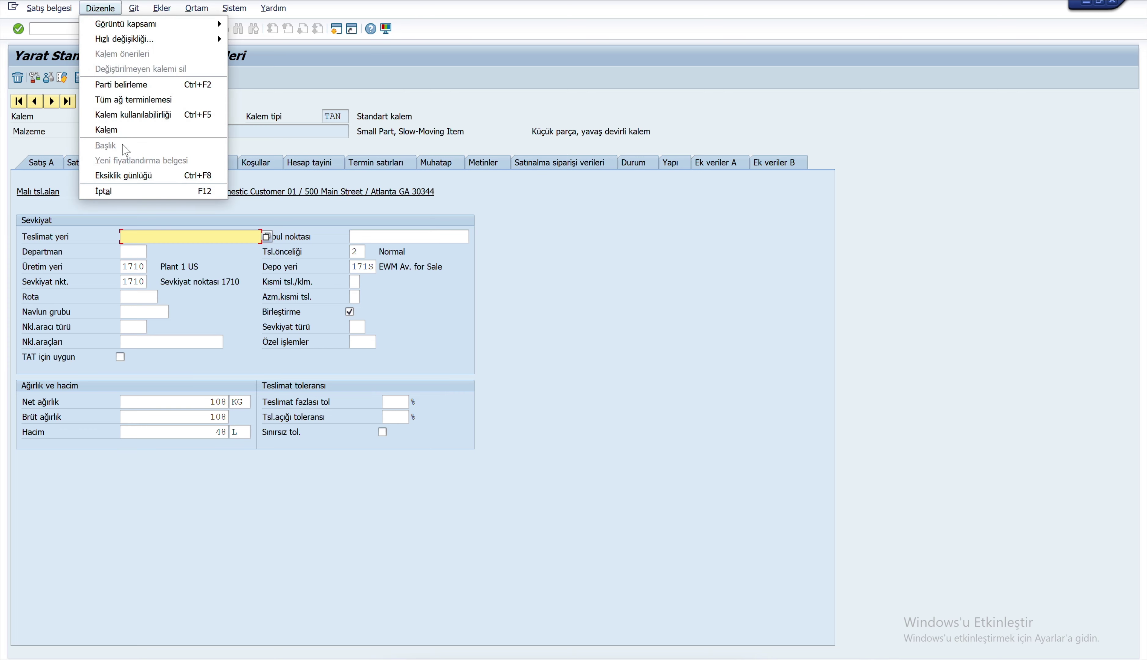
click(130, 177)
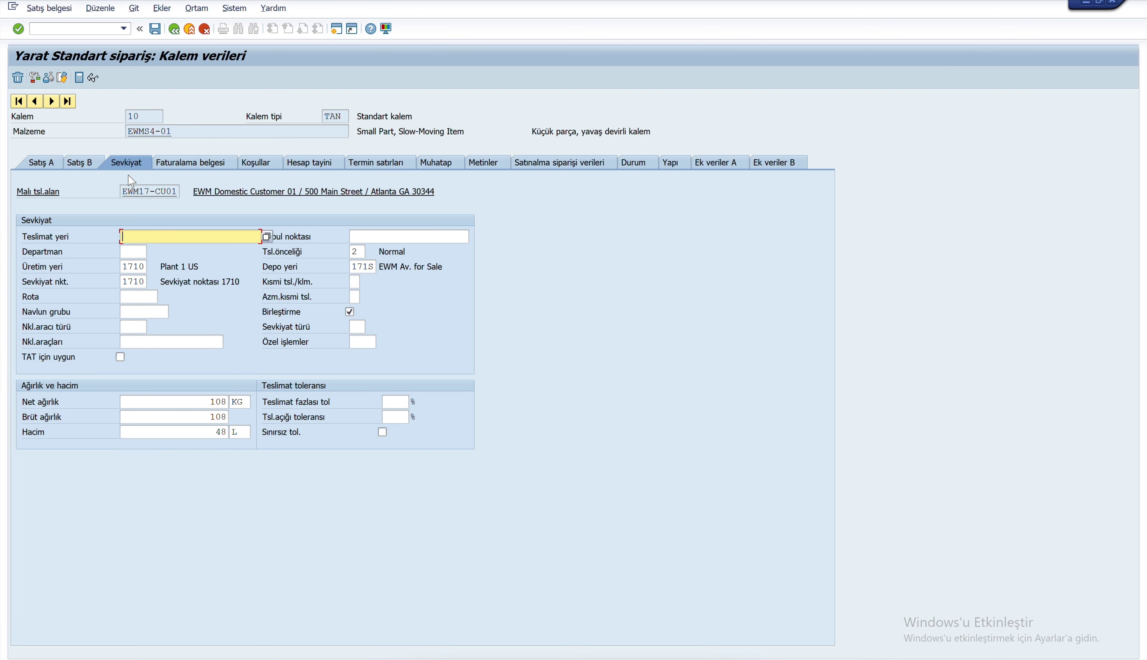
click(174, 29)
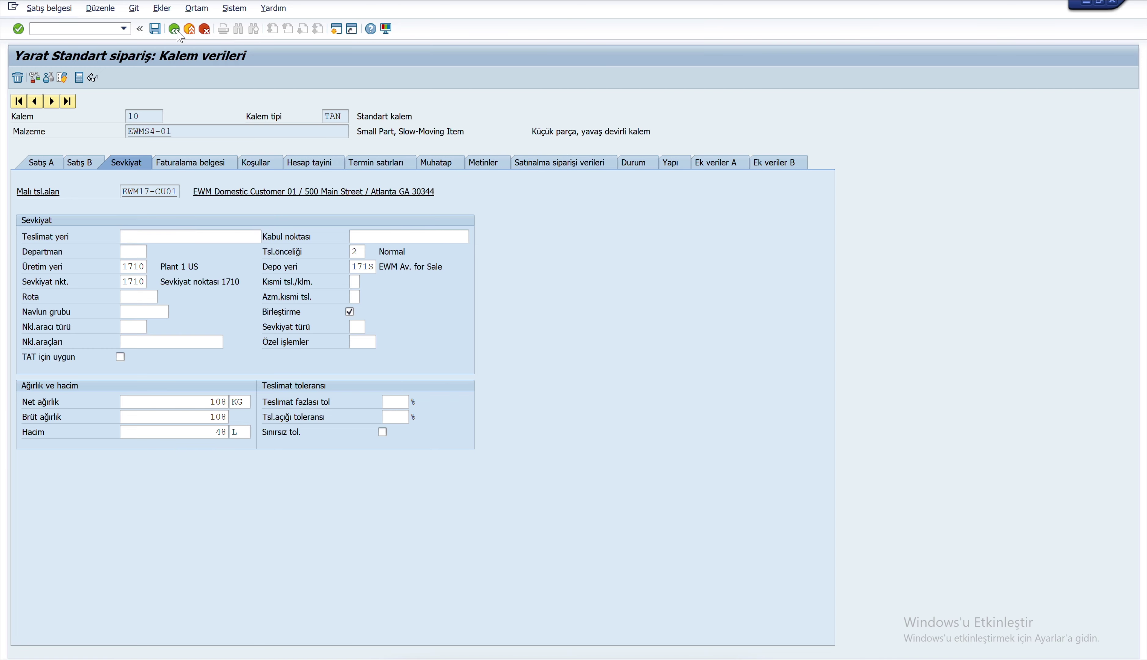
click(156, 33)
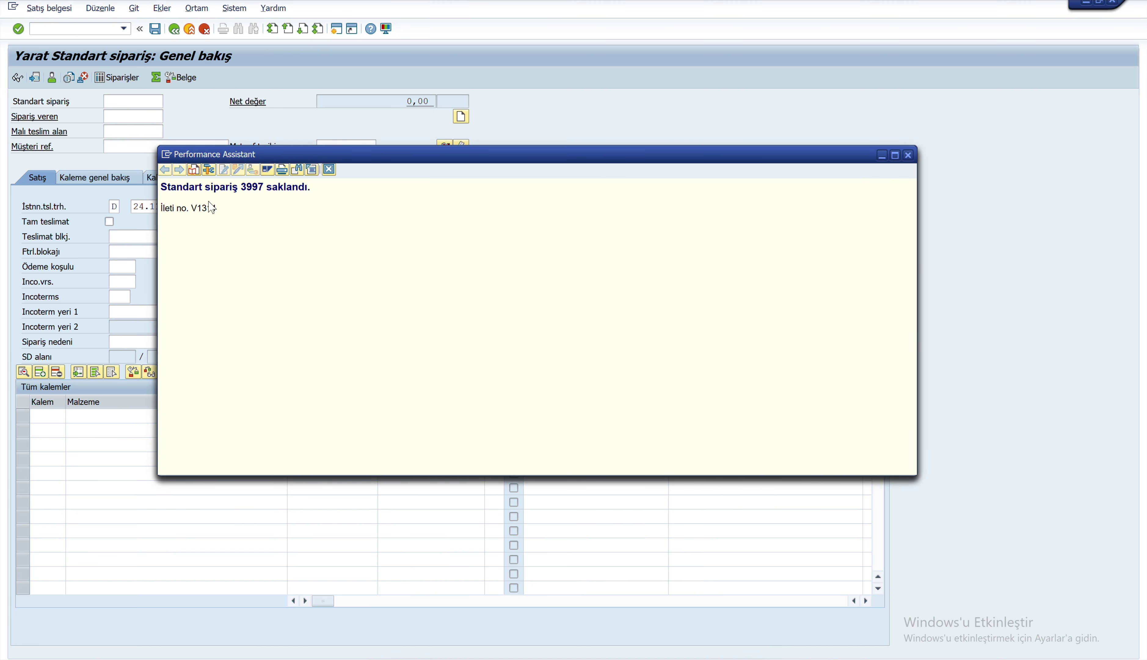
double_click(252, 187)
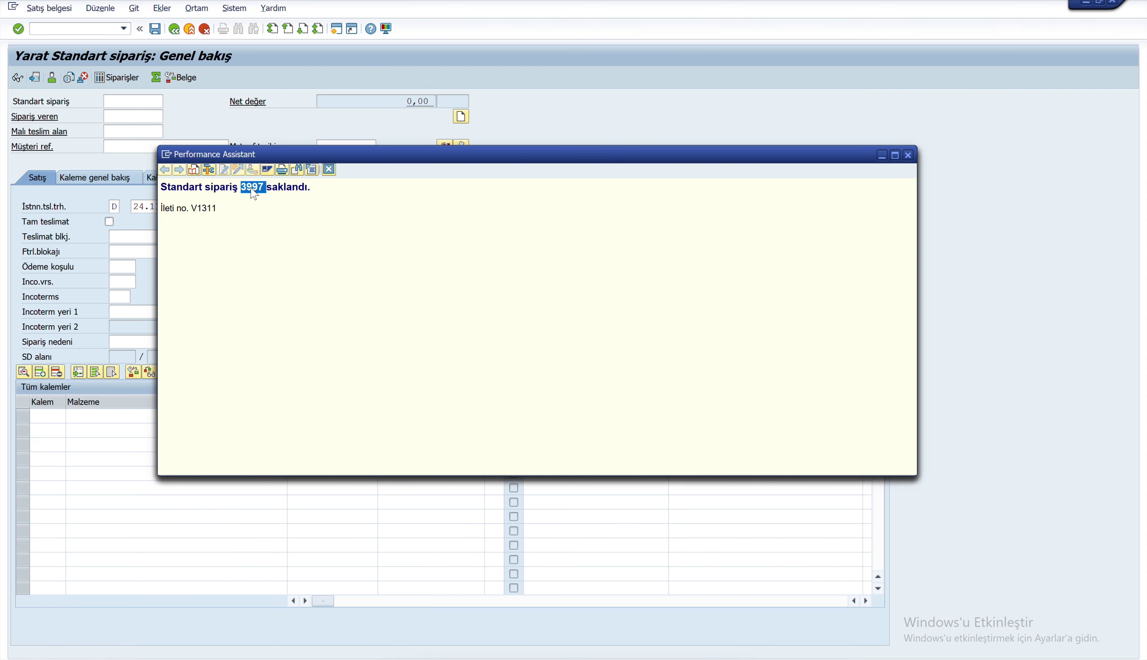
click(328, 169)
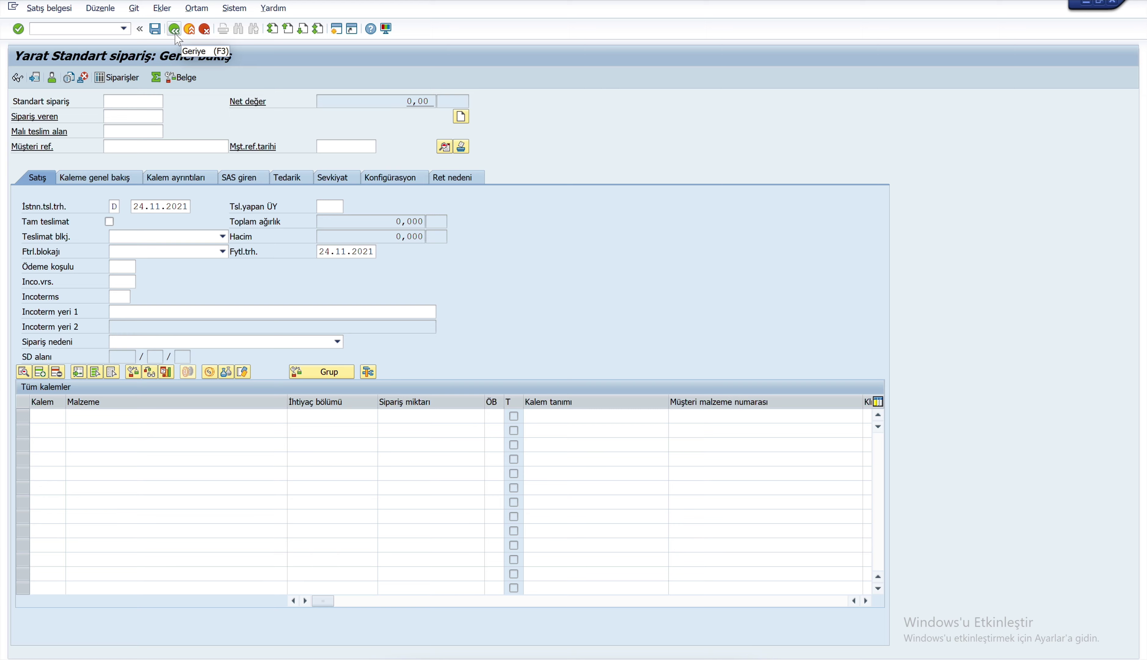
Step: Create and save an outbound delivery for the saved sales order with shipping point 1710
click(54, 11)
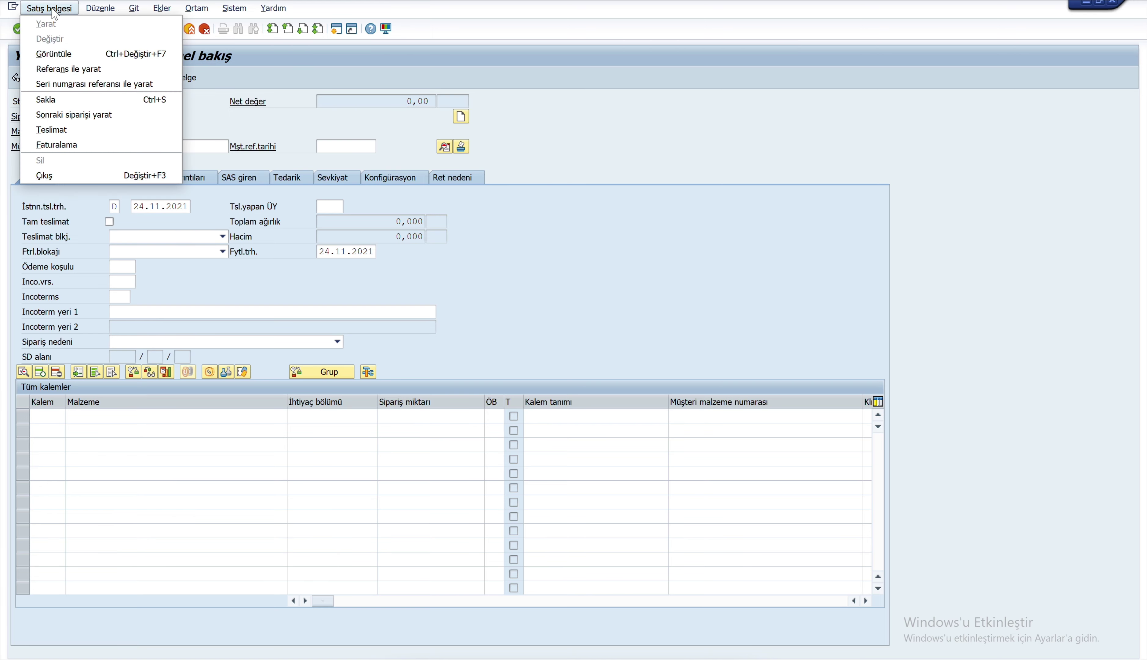
click(80, 131)
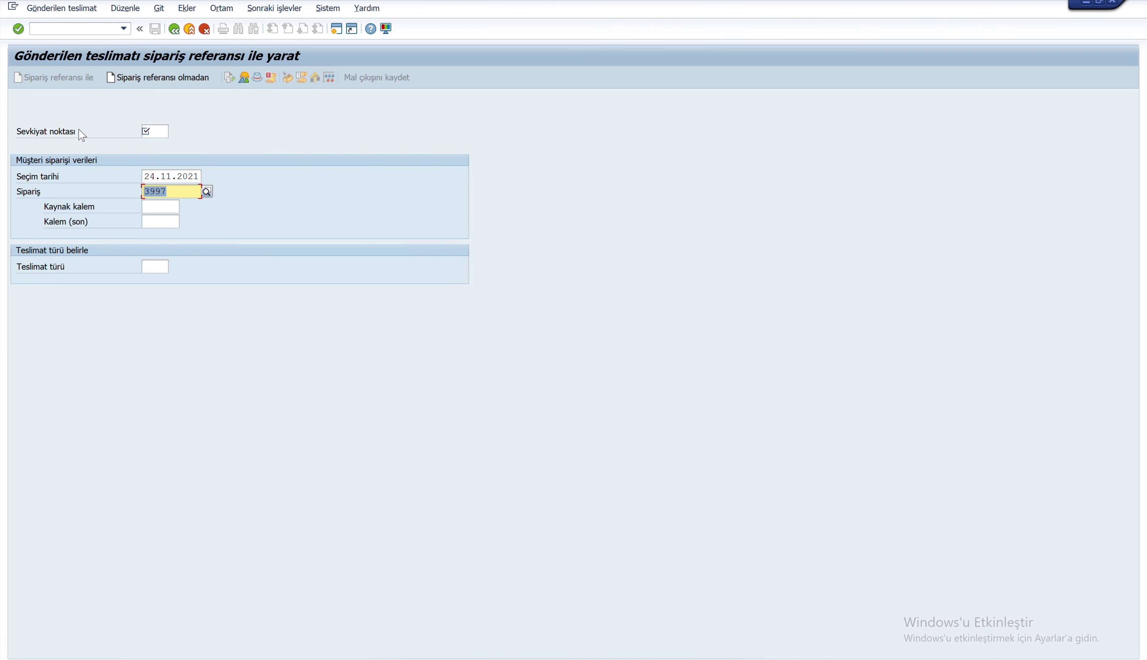
click(150, 134)
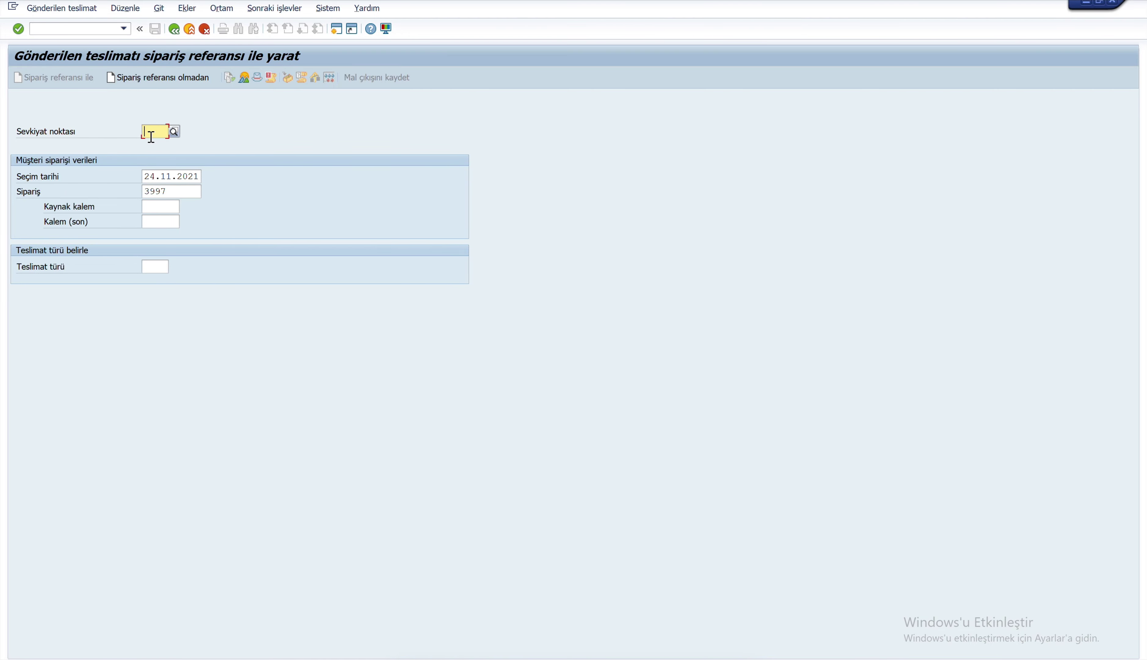
text(1710)
key(Return)
drag(184, 191, 137, 191)
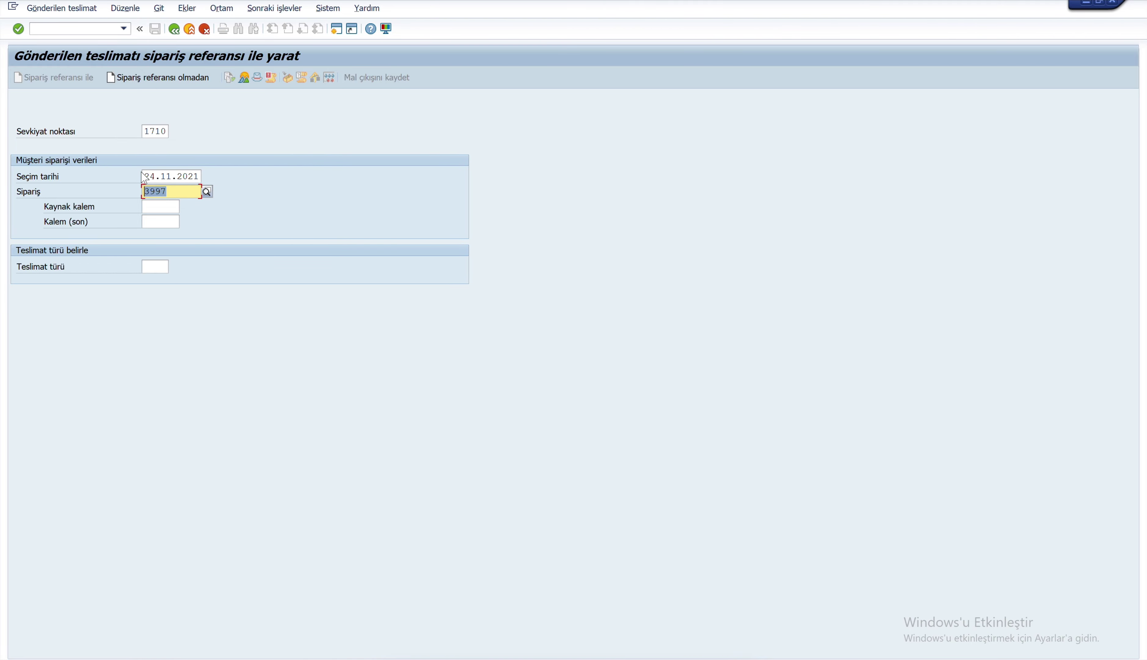
key(Return)
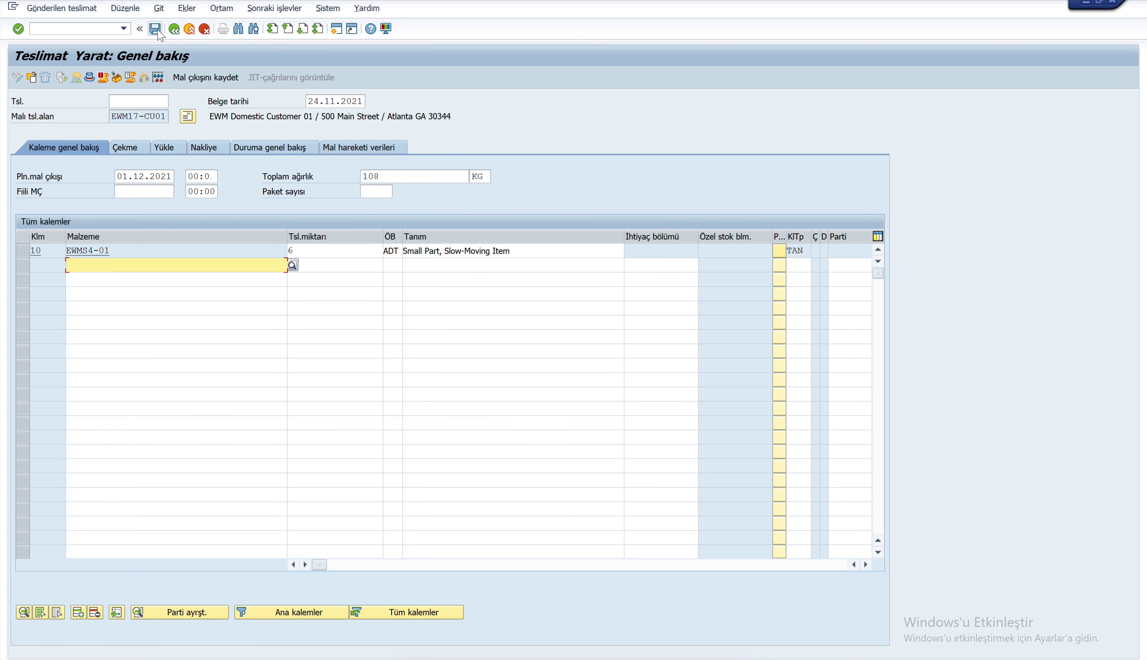
key(ctrl+s)
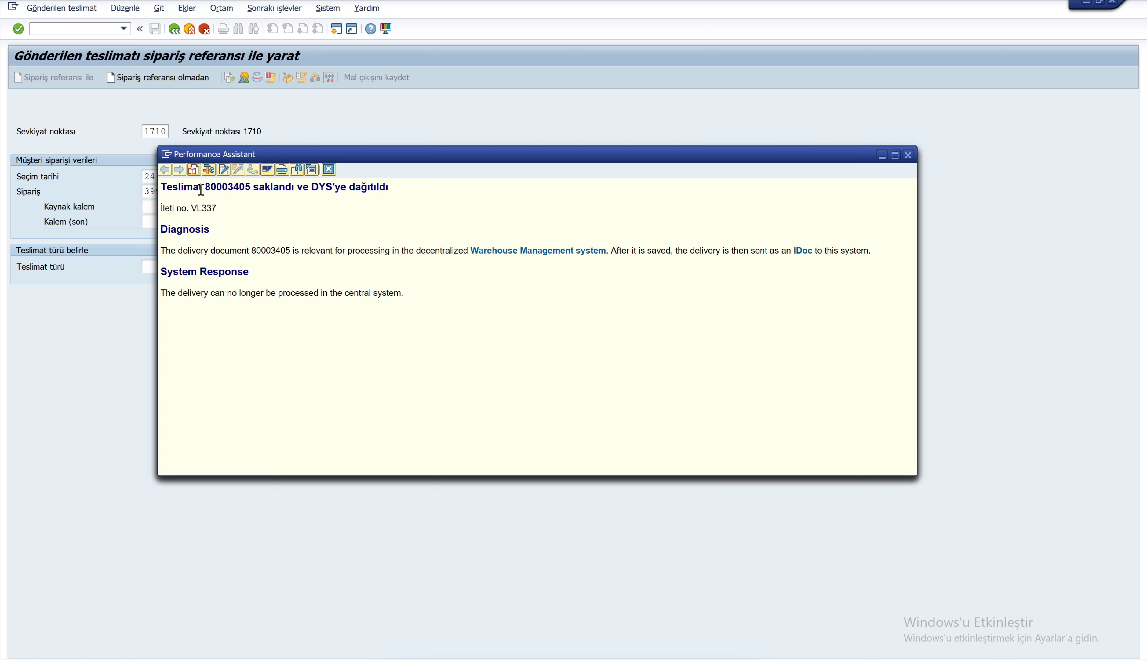
Step: Copy the new delivery's number from the saved-delivery message, close the message and leave delivery creation
double_click(229, 187)
key(ctrl+c)
click(328, 170)
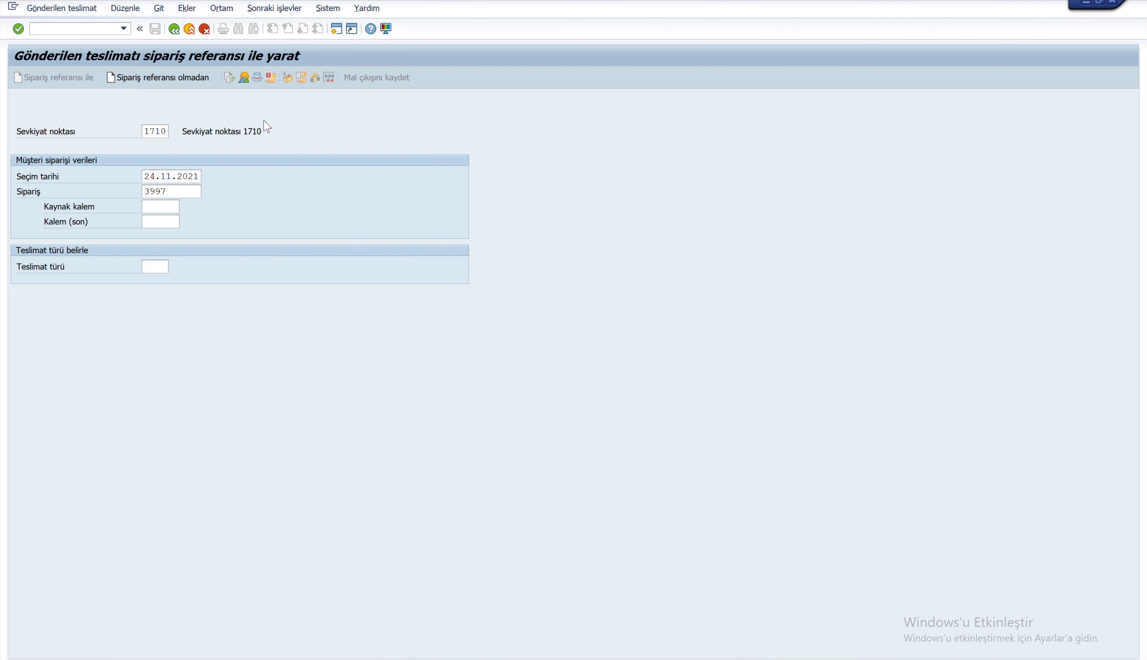
click(190, 30)
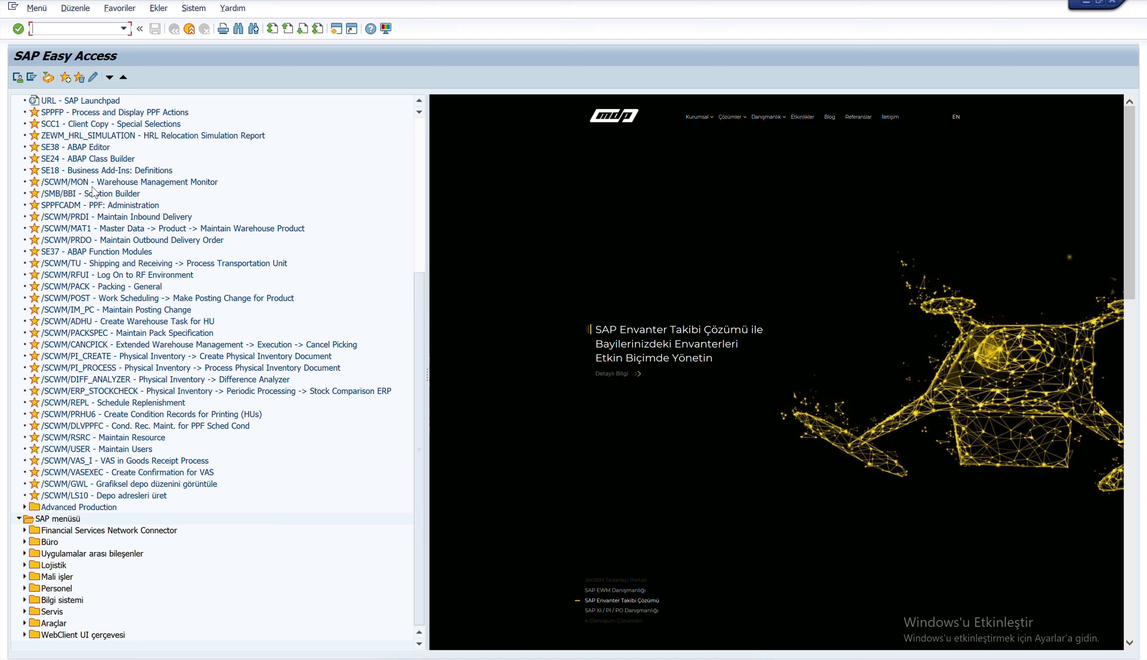
Step: In Maintain Outbound Delivery Order, find the delivery order by the copied ERP delivery number, select its document number and exit
double_click(106, 239)
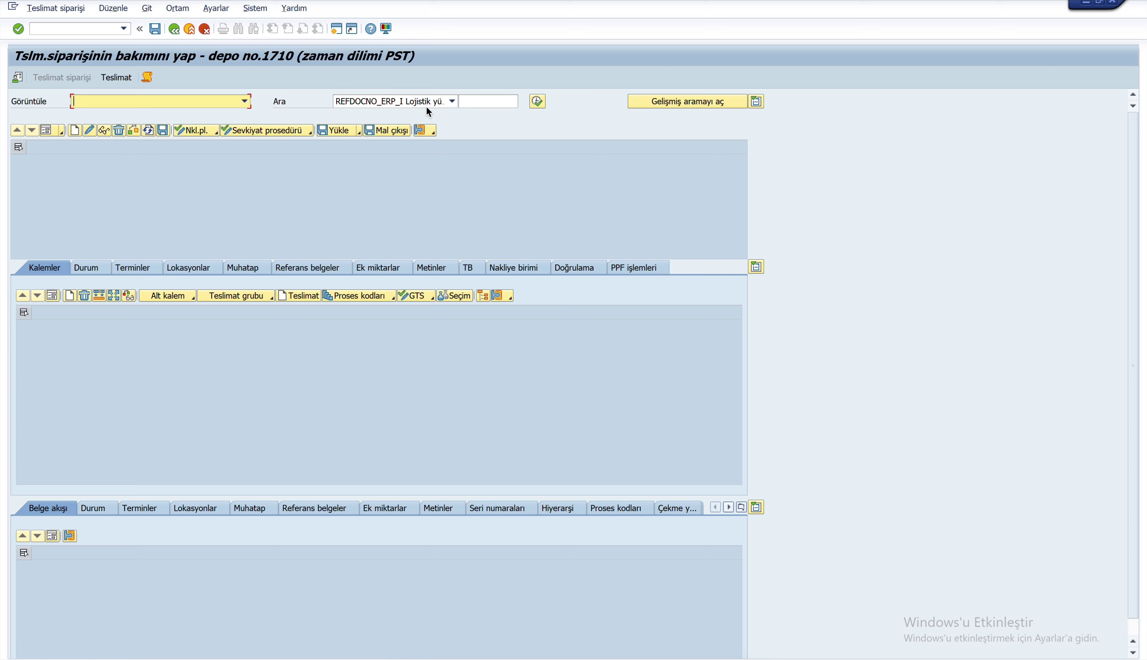
click(427, 105)
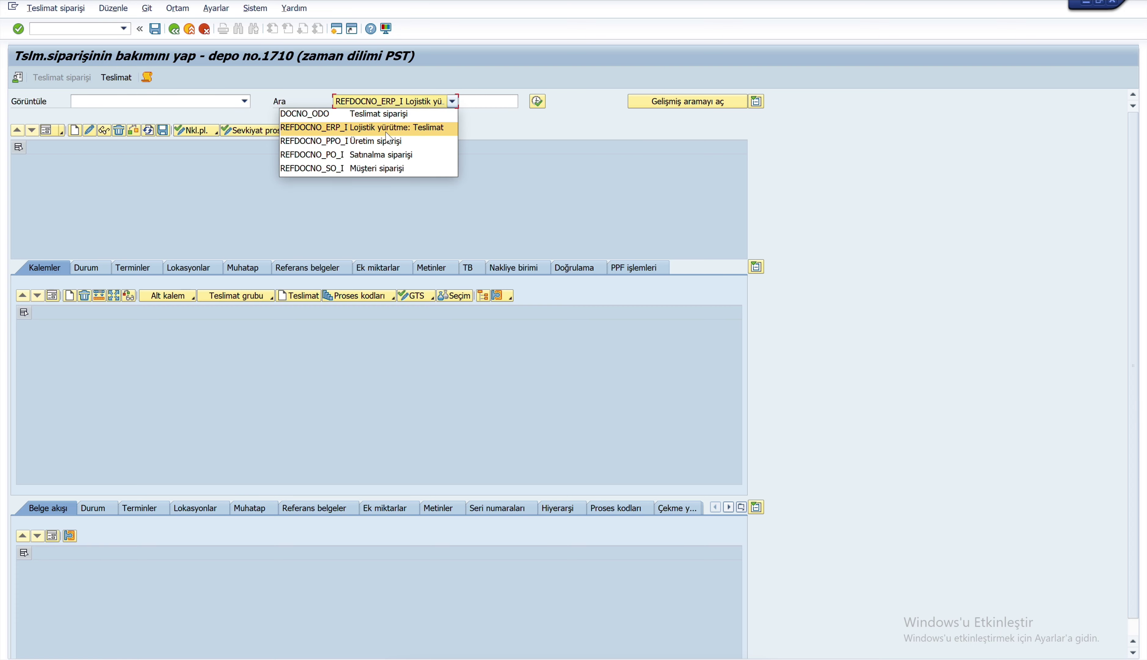
click(442, 127)
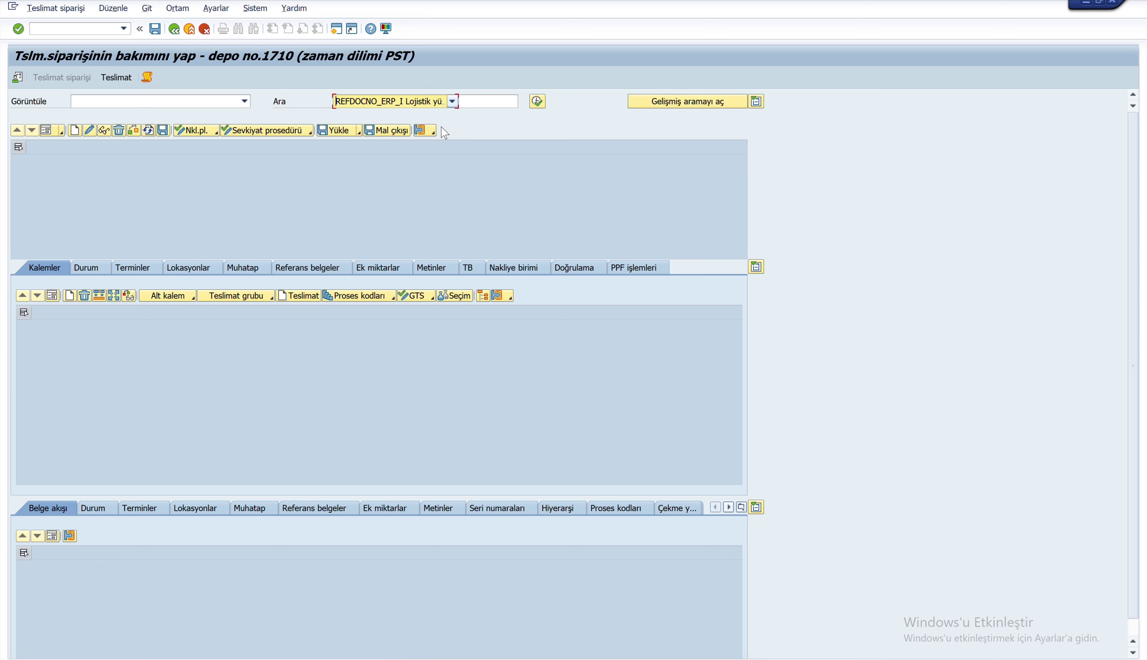
click(469, 101)
key(ctrl+v)
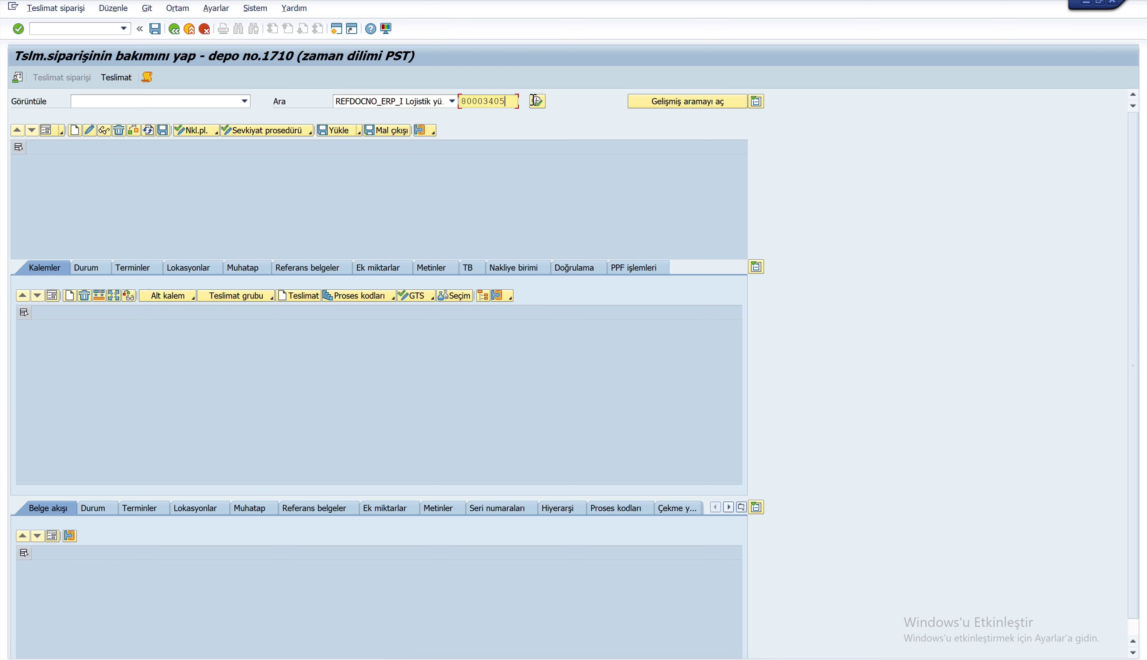
click(536, 101)
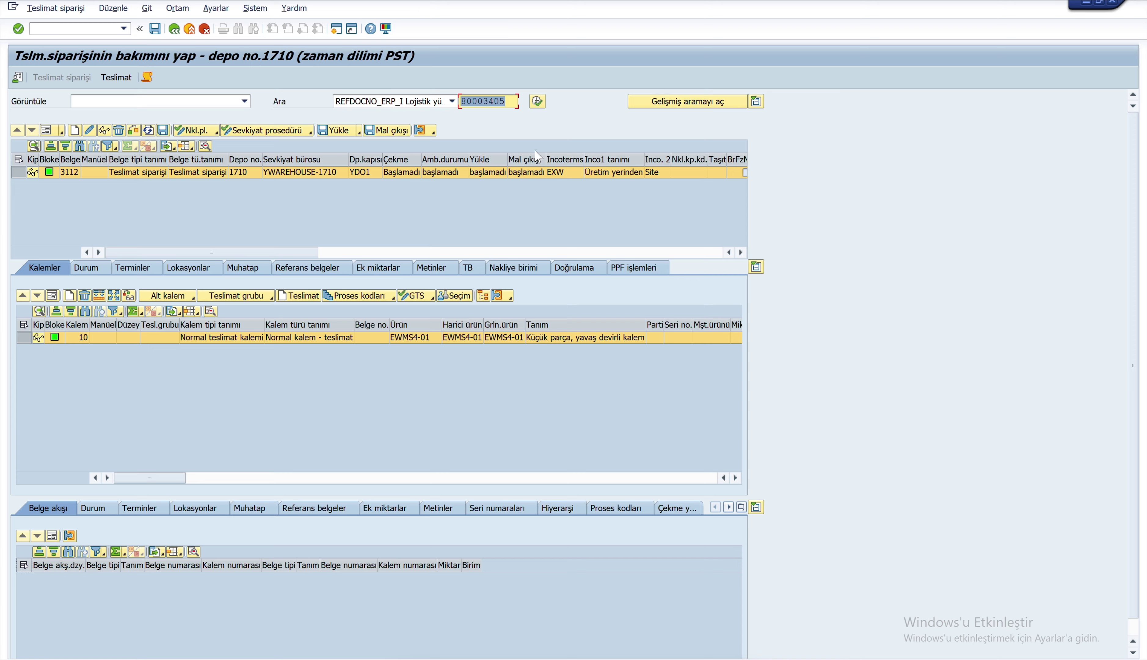
click(76, 175)
click(76, 174)
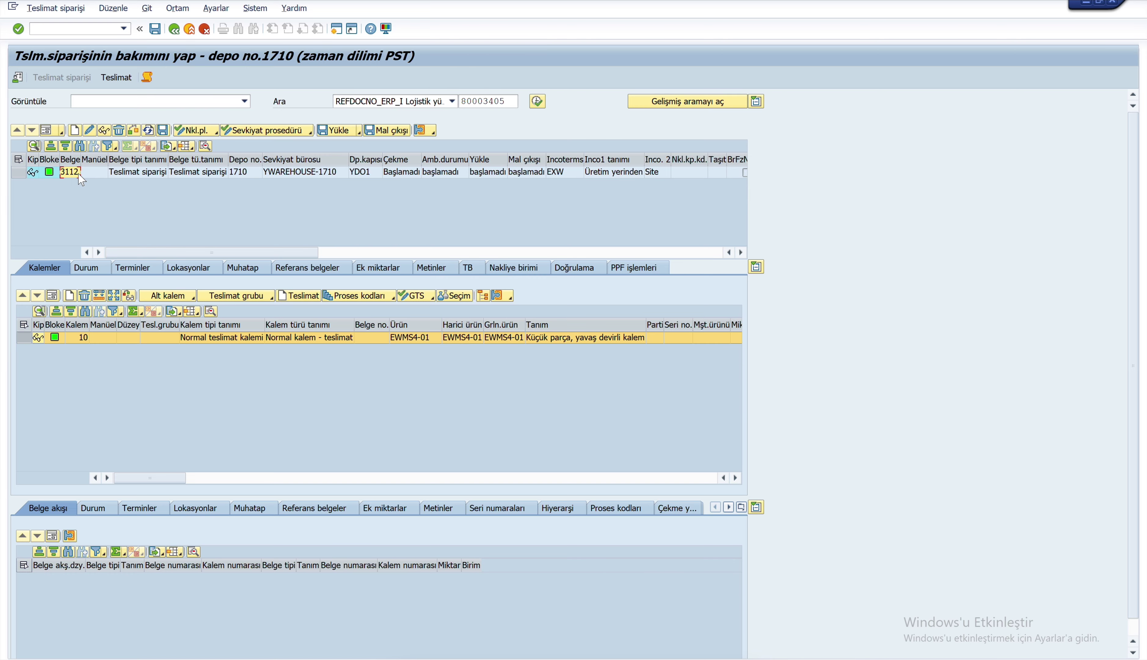
click(174, 29)
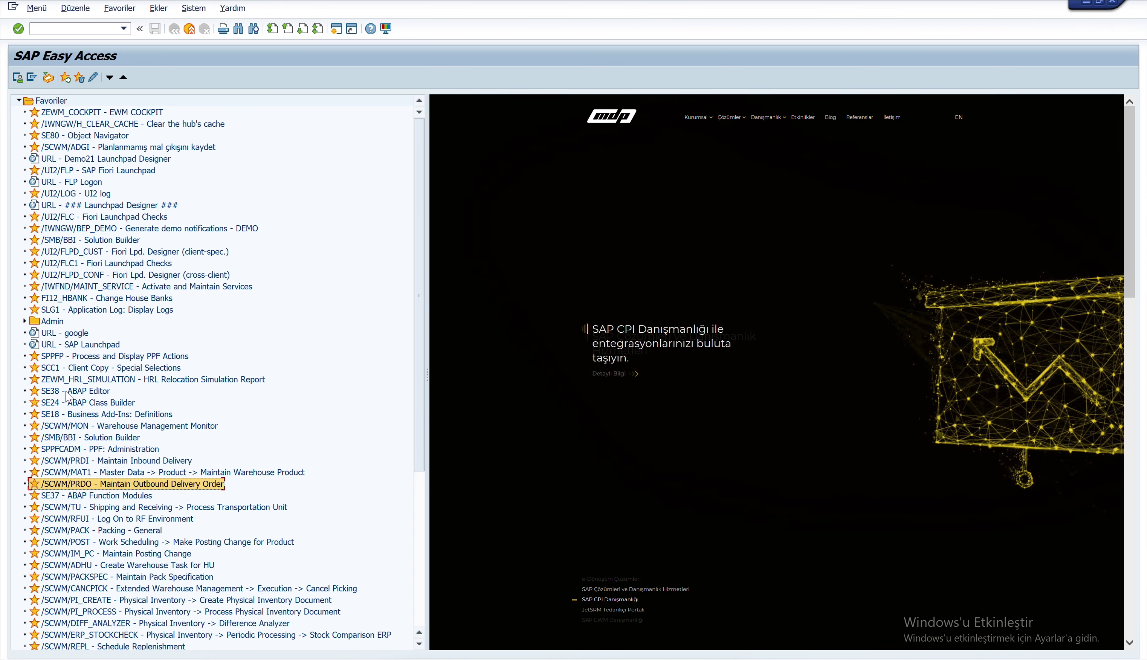
Step: Open the Warehouse Management Monitor for warehouse number 1710 with monitor SAP
double_click(89, 428)
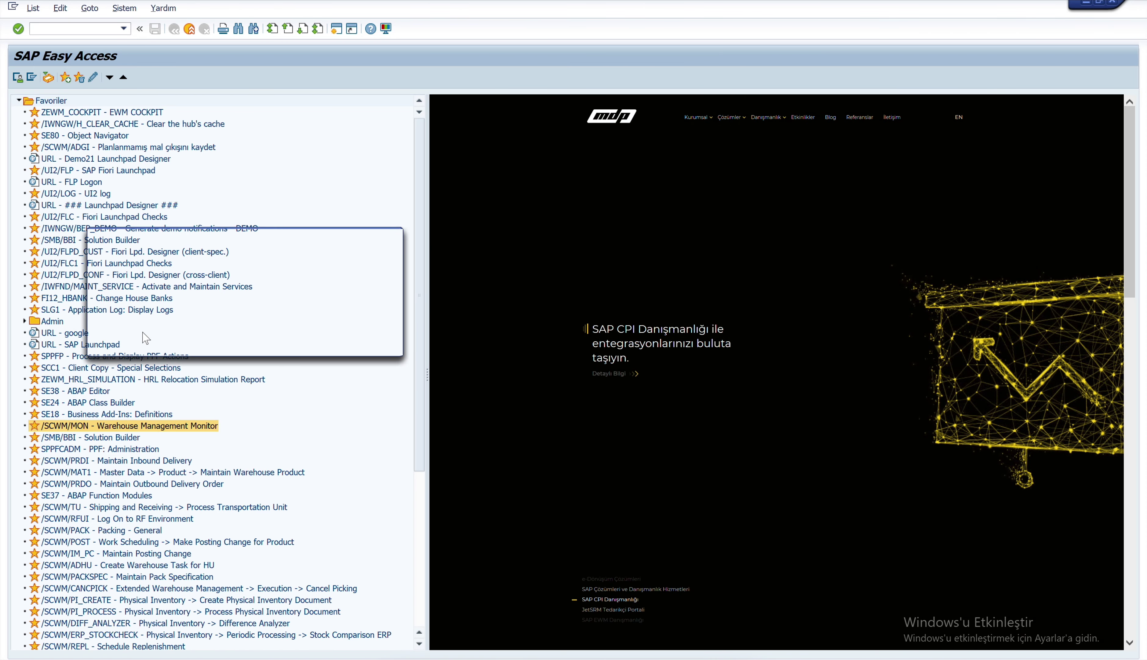
key(Tab)
text(sap)
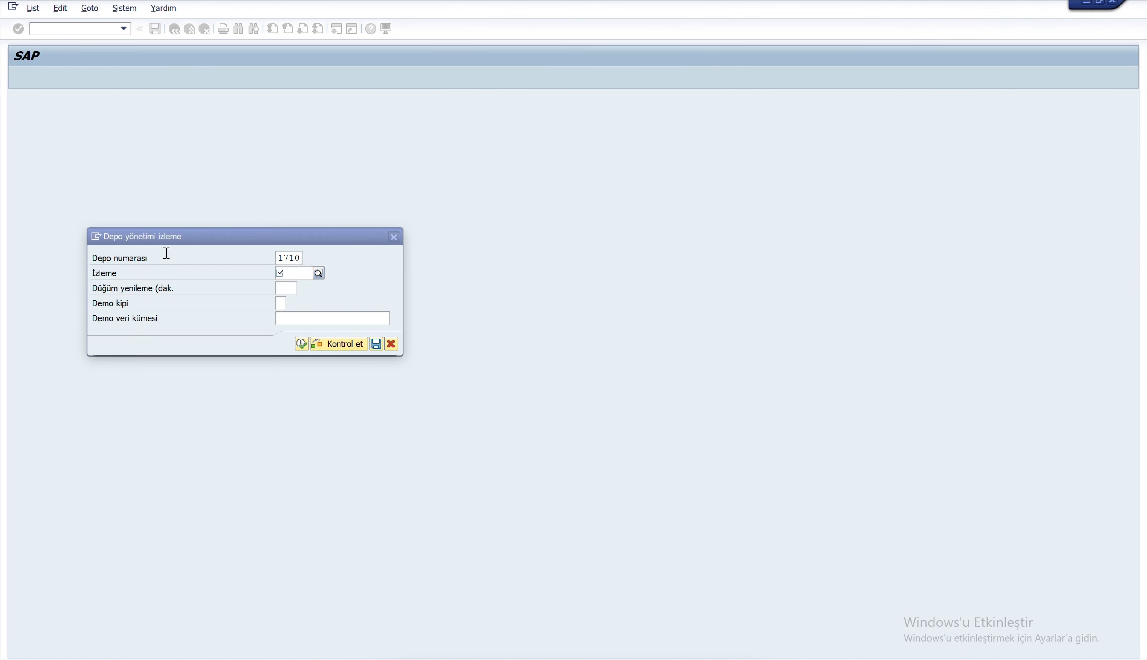
key(Return)
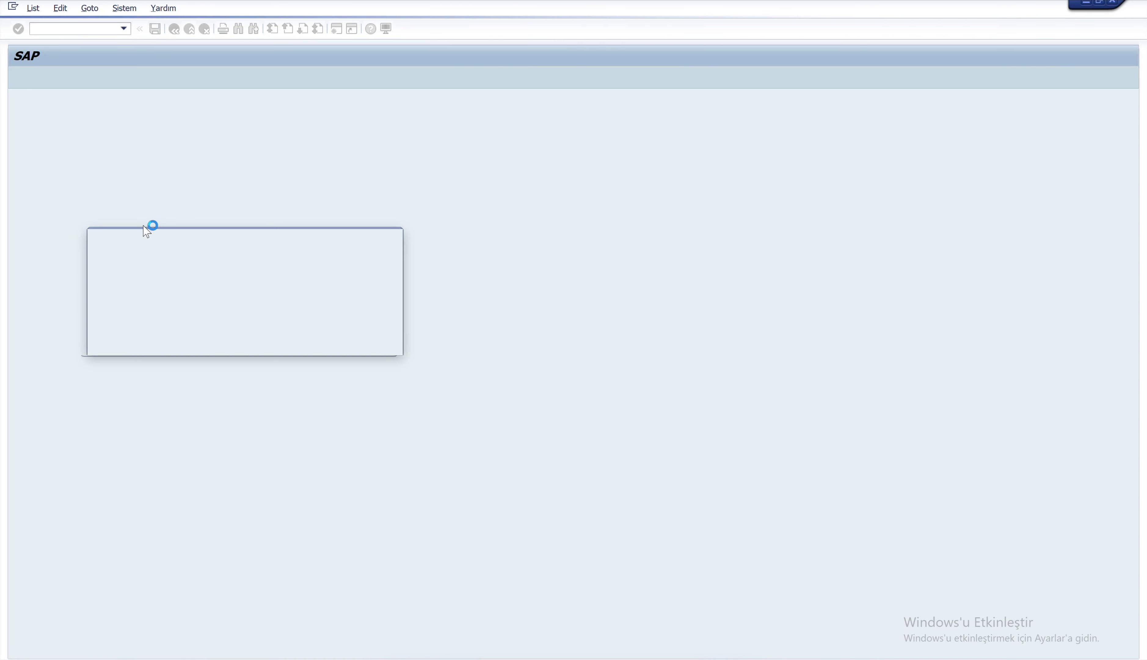
Step: List the outbound delivery order among the monitor's outbound documents, selecting it by its delivery order number
click(17, 95)
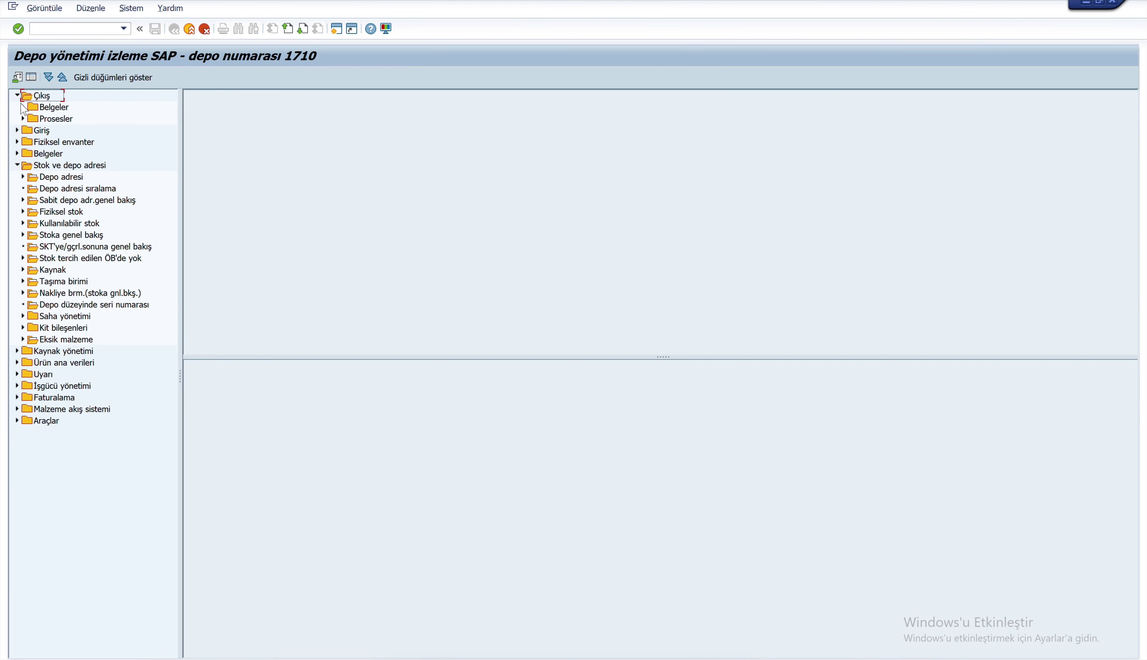
click(22, 107)
double_click(89, 144)
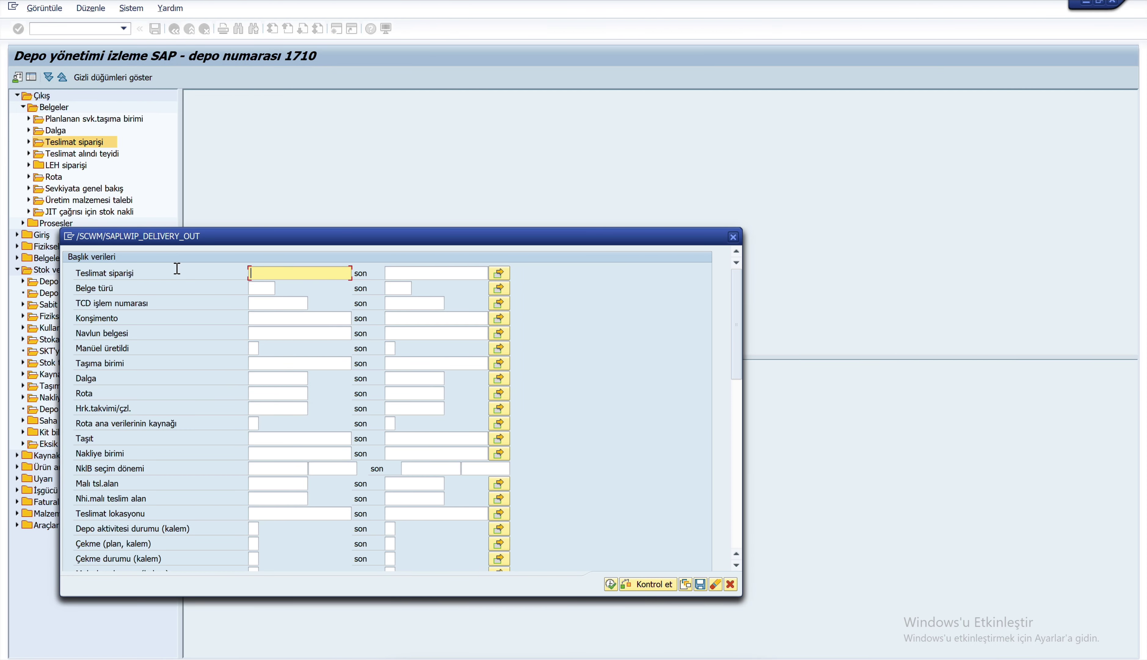
text(3112)
drag(276, 272, 194, 271)
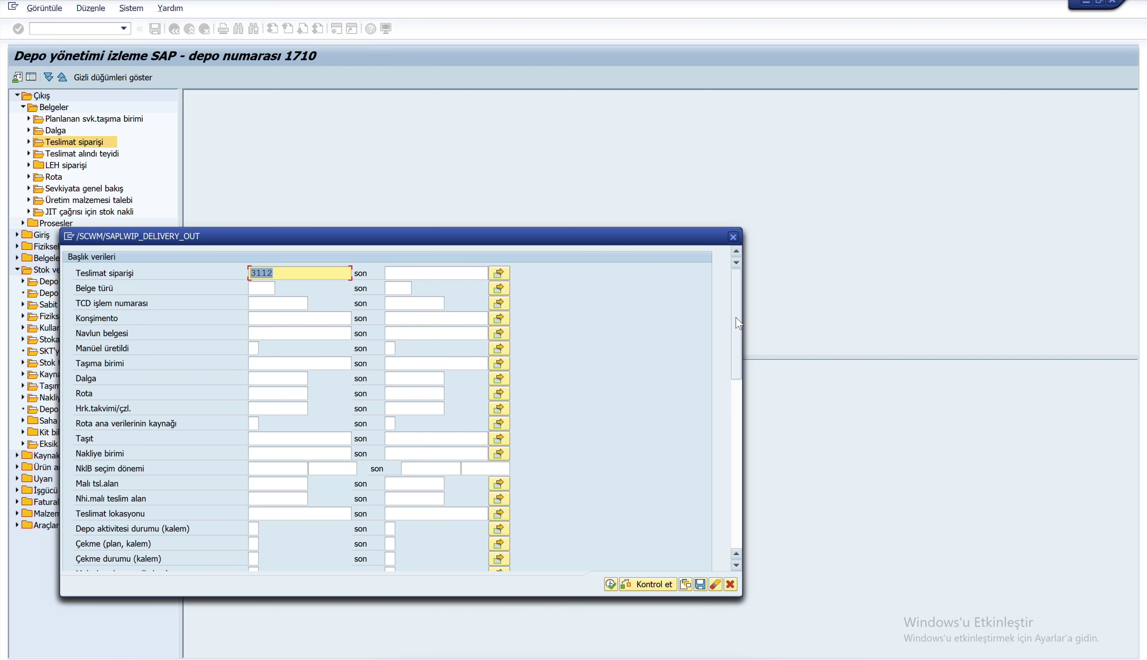
drag(738, 323, 720, 502)
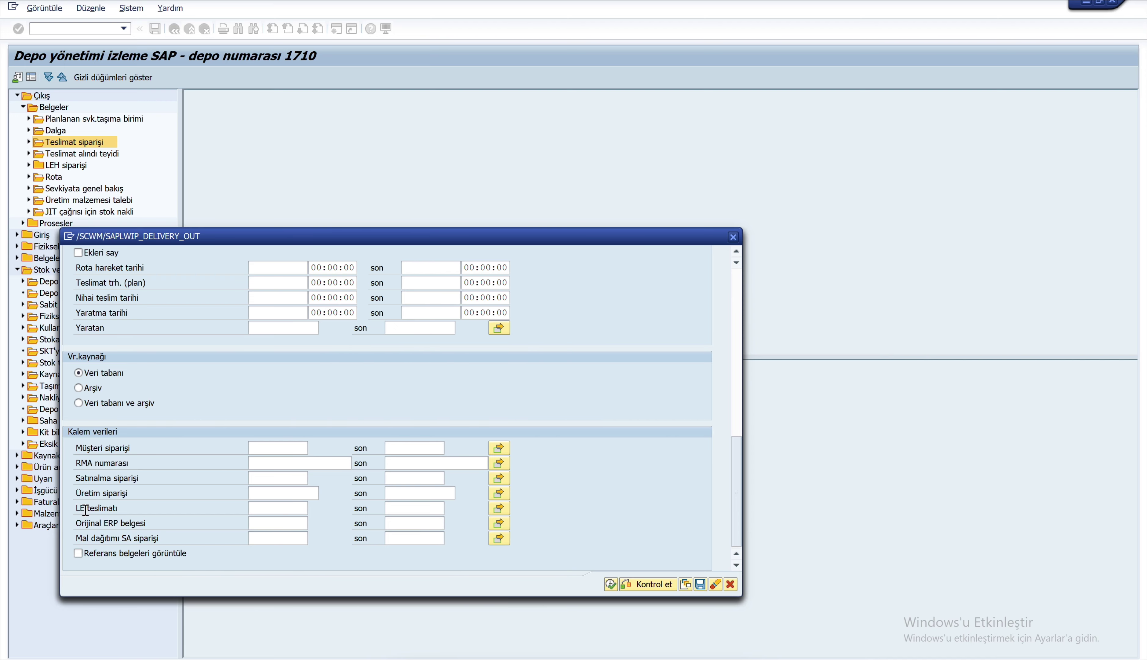
click(259, 508)
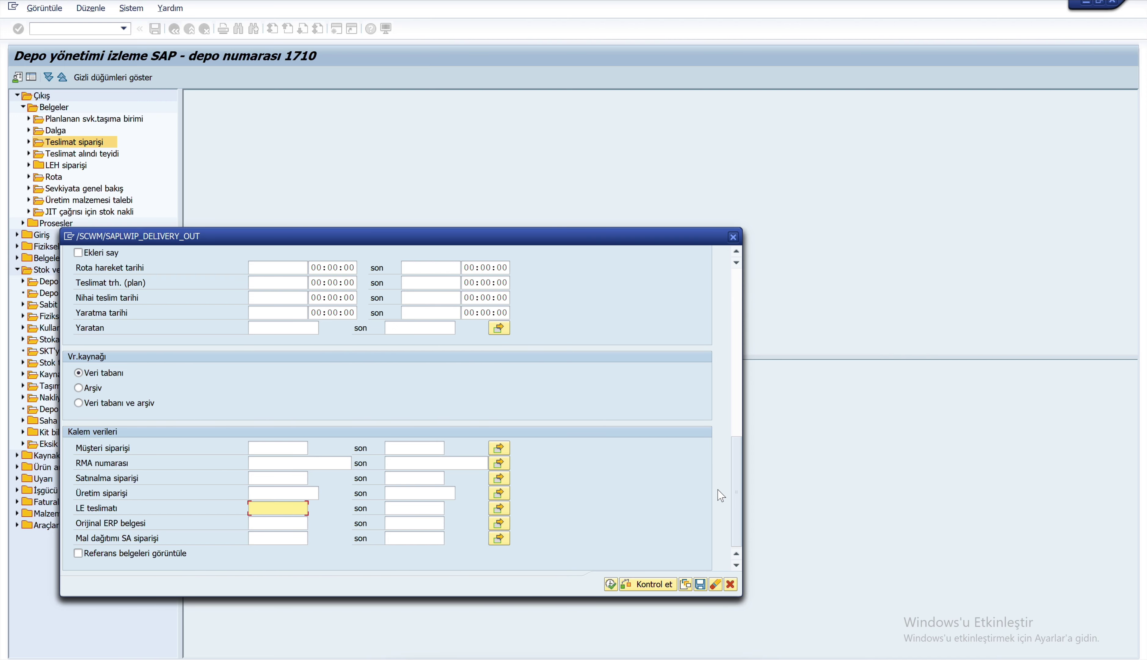
scroll(740, 465, up, 10)
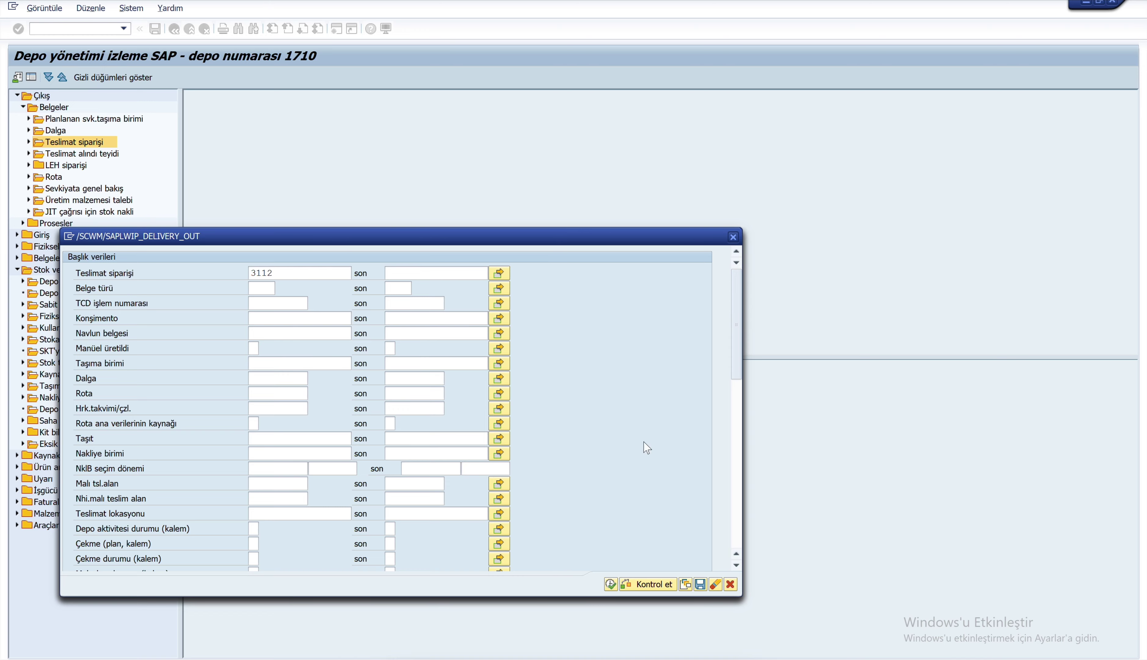
click(609, 584)
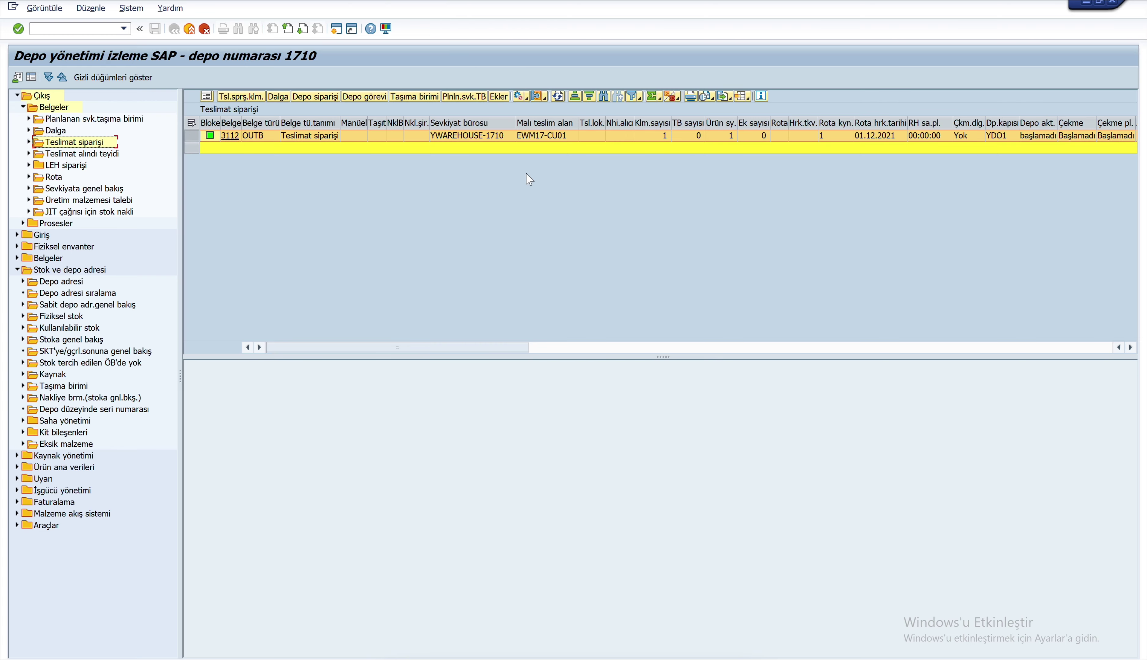
Step: Check the delivery order's items and warehouse tasks, and create warehouse tasks for it in the background
click(248, 97)
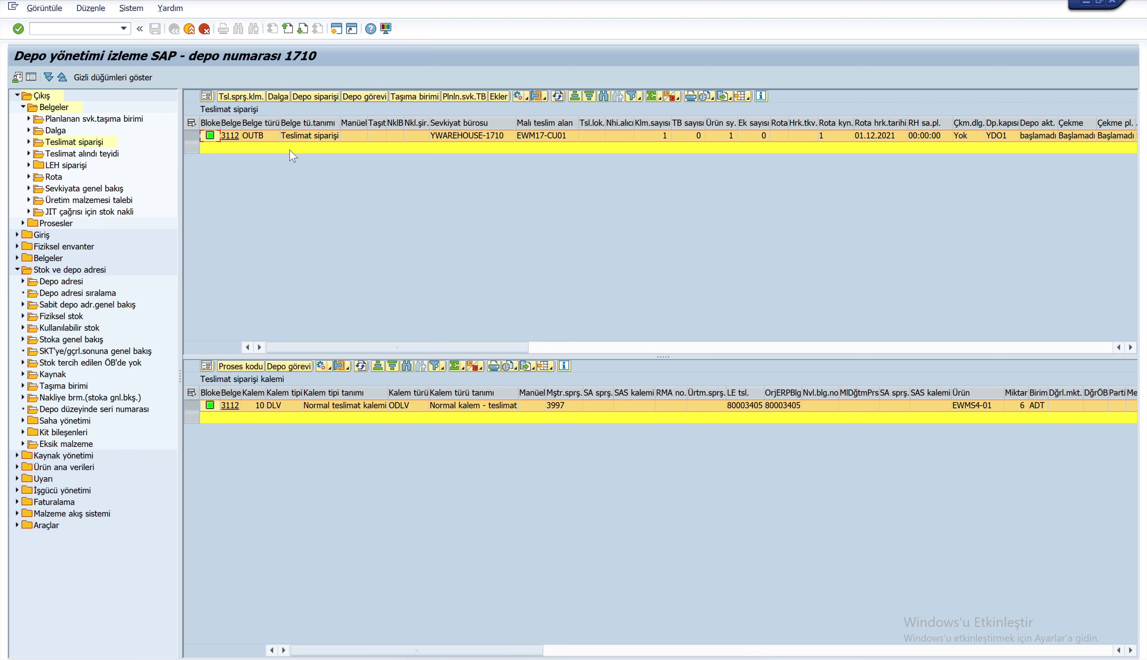
click(358, 97)
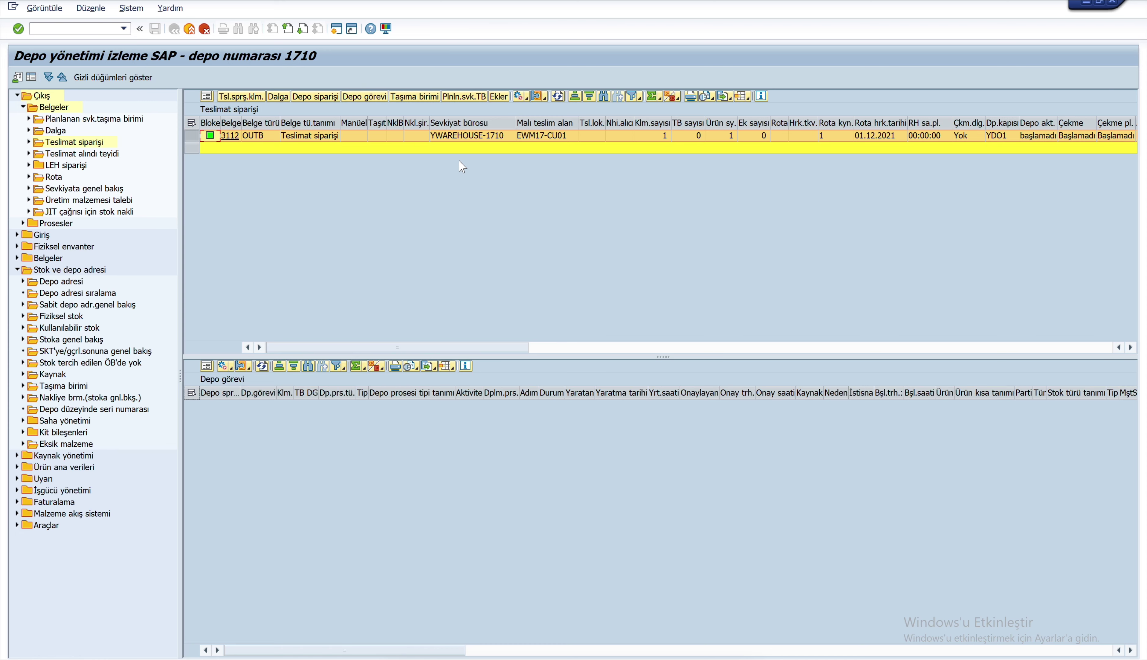
click(527, 97)
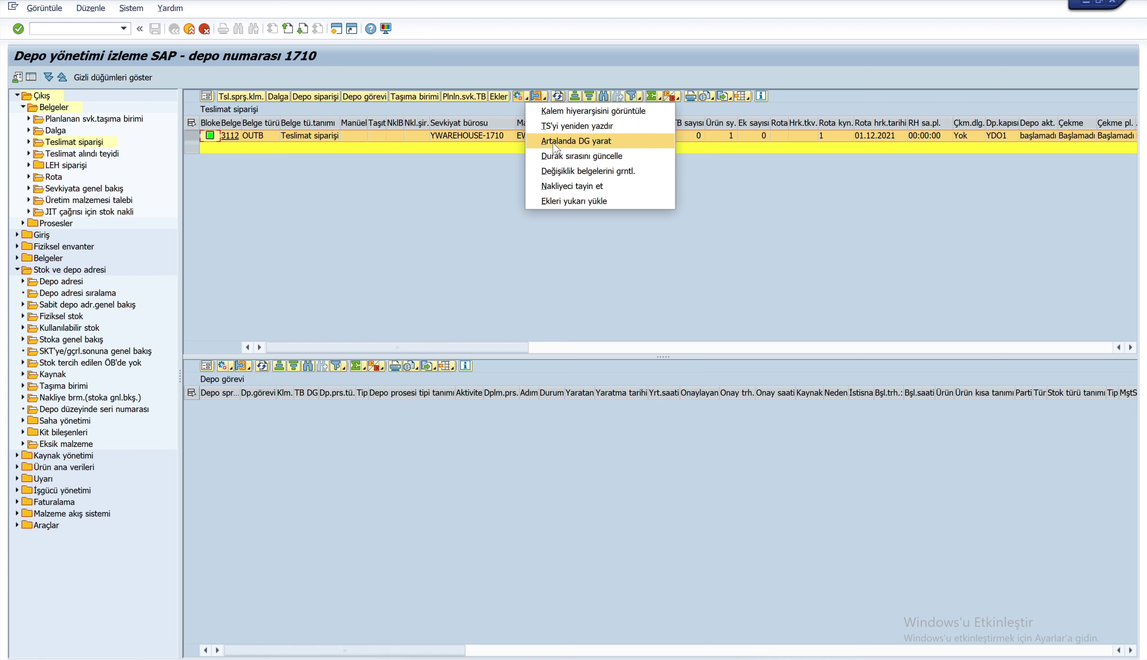
click(575, 141)
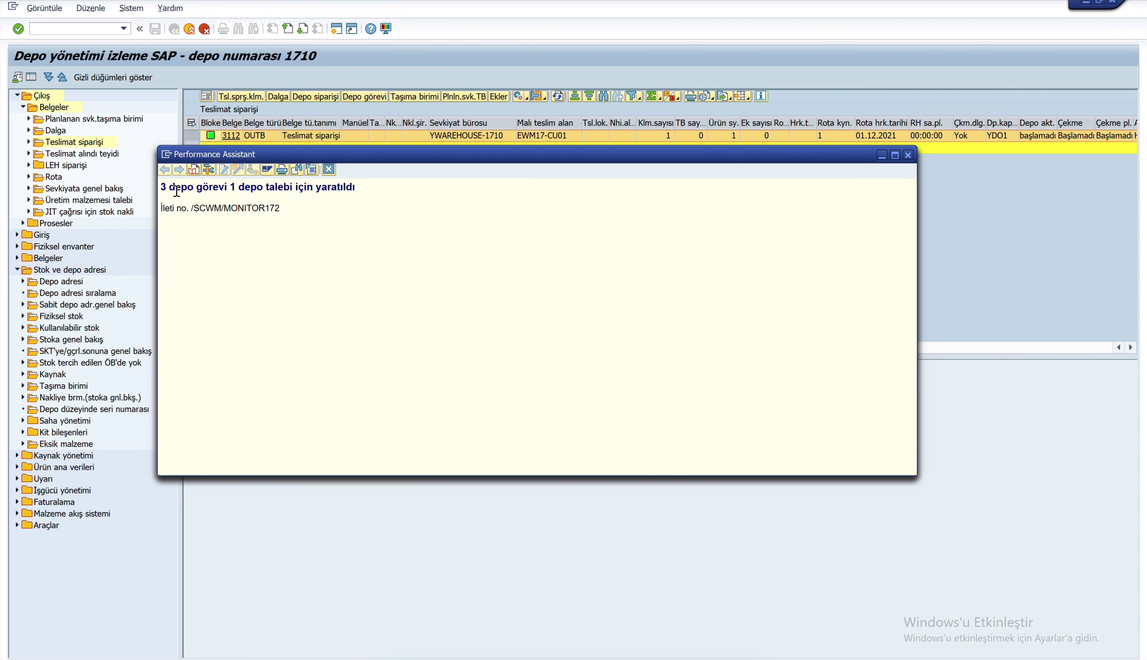
drag(177, 191, 344, 188)
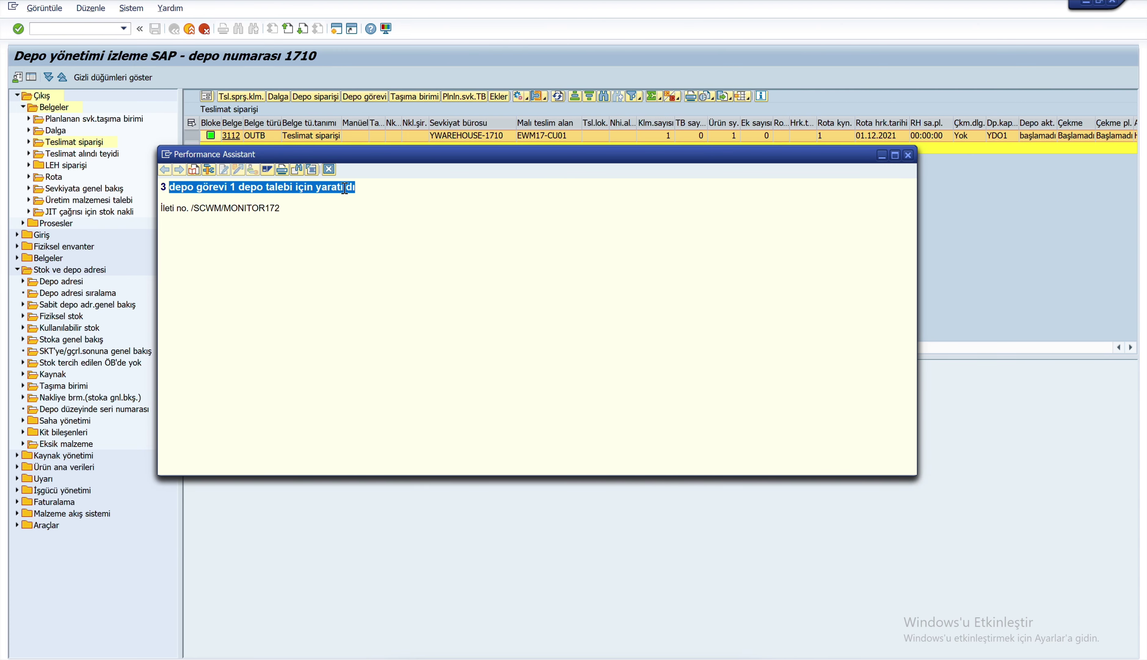
click(330, 171)
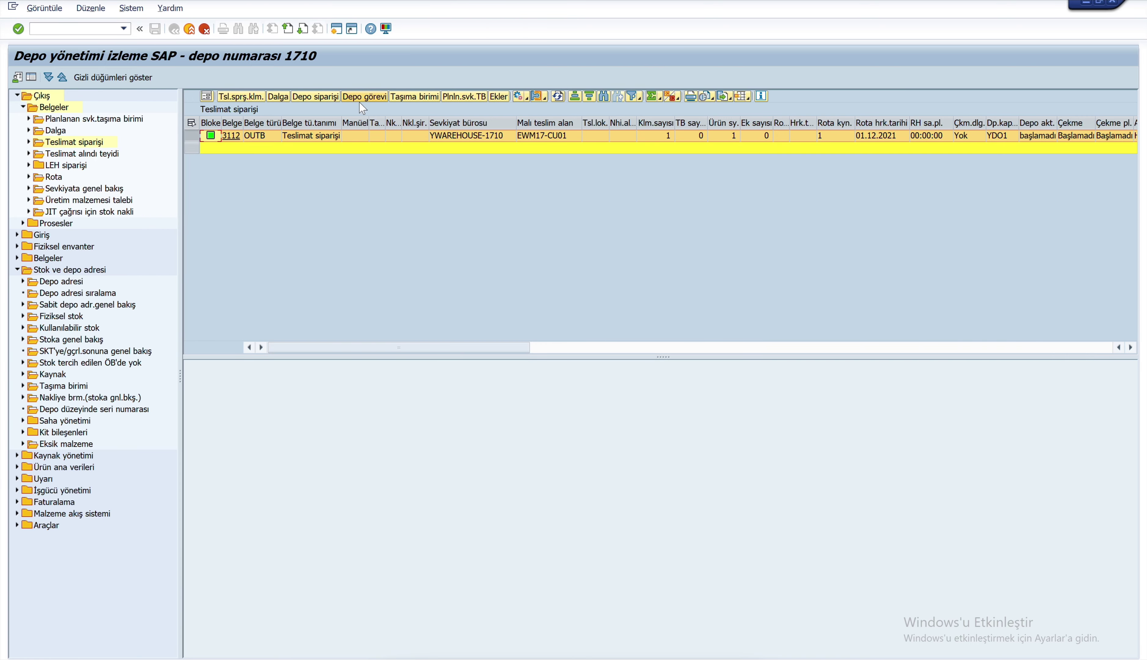
Step: Display the delivery order's warehouse tasks and examine their products, quantities, source bins and destination bins
click(364, 96)
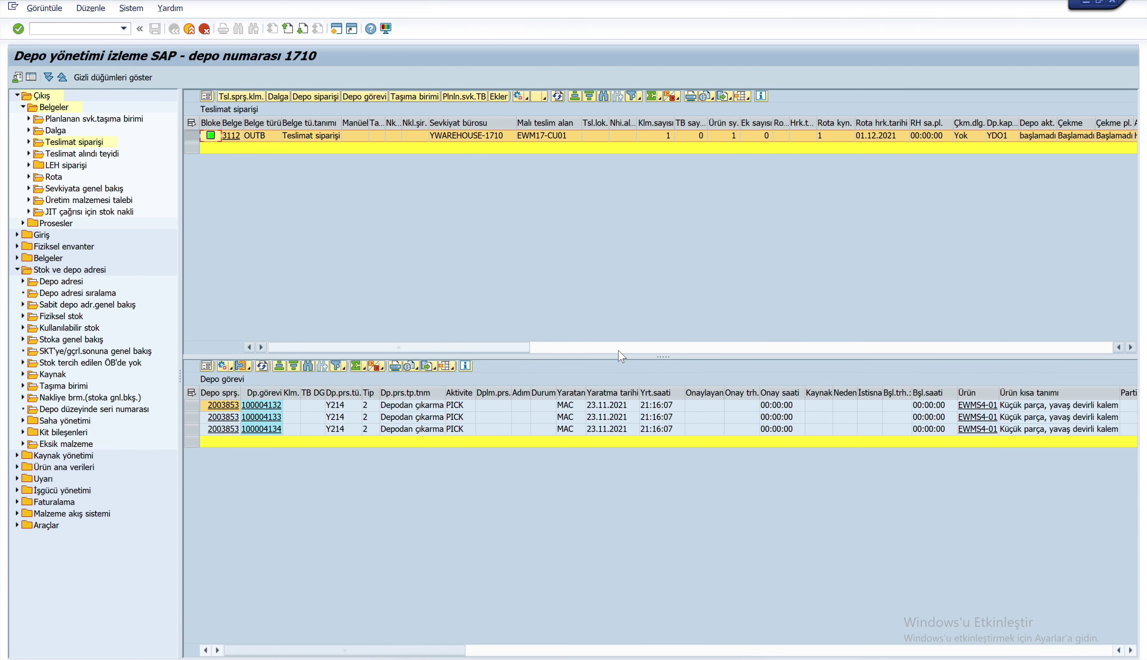
drag(622, 354, 597, 223)
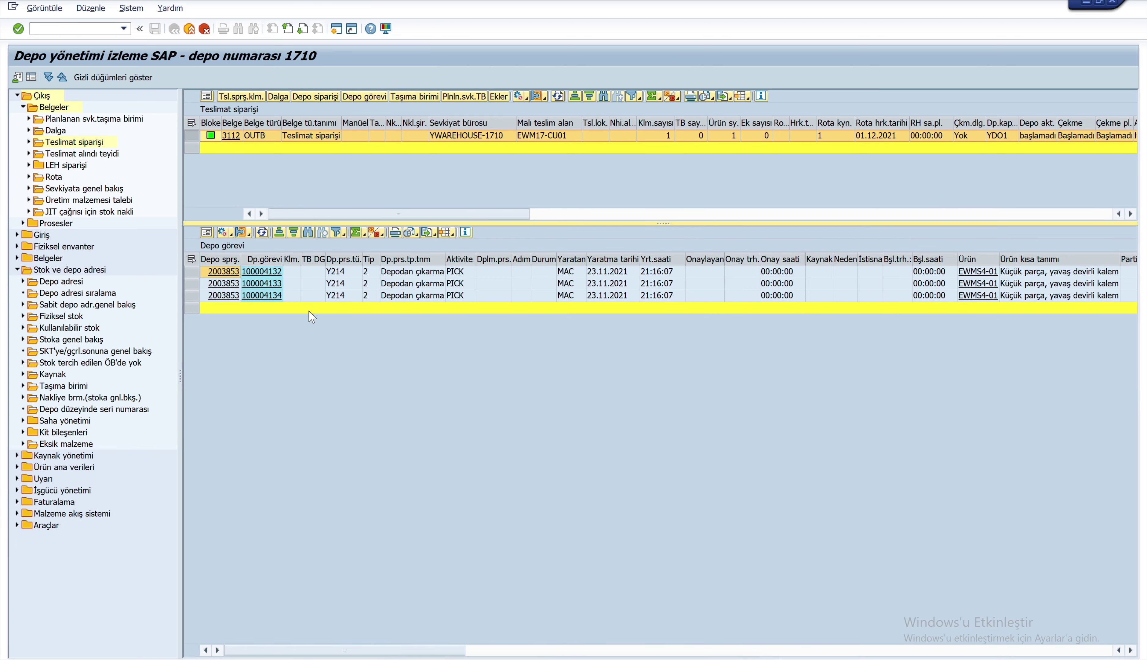
scroll(510, 335, right, 3)
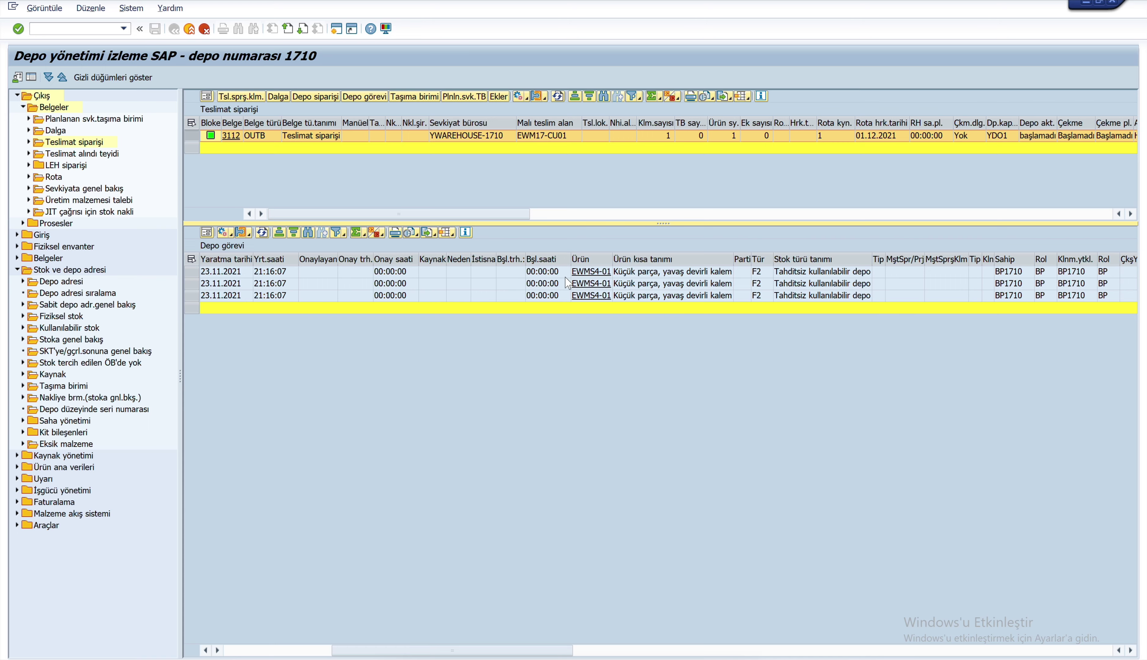
scroll(566, 283, left, 5)
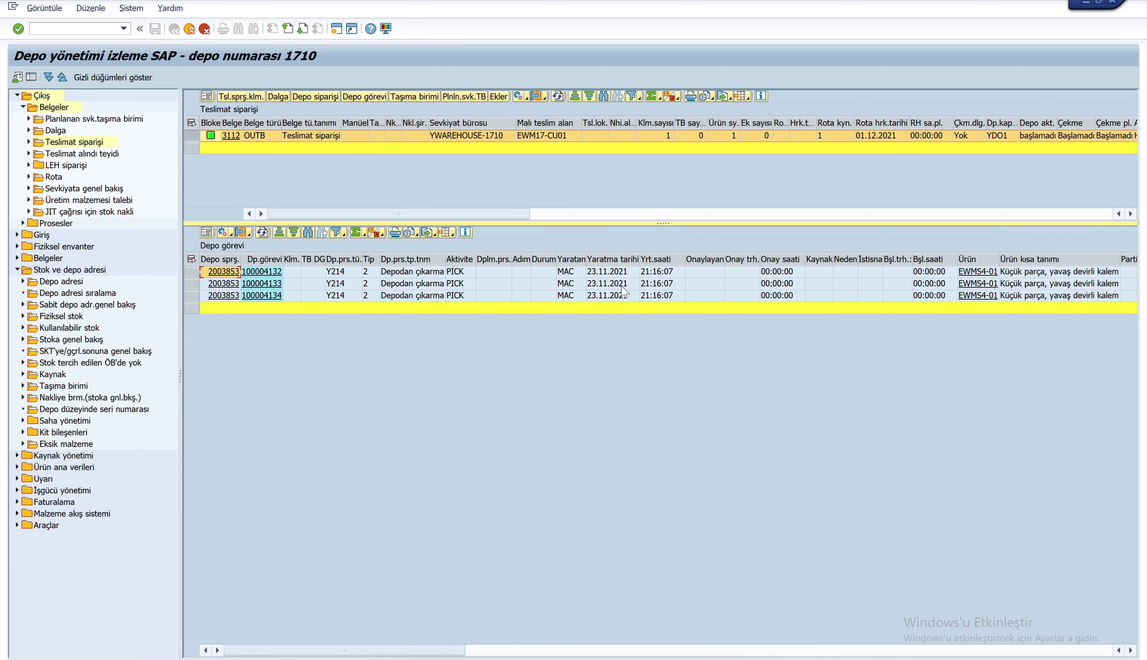
scroll(760, 337, right, 5)
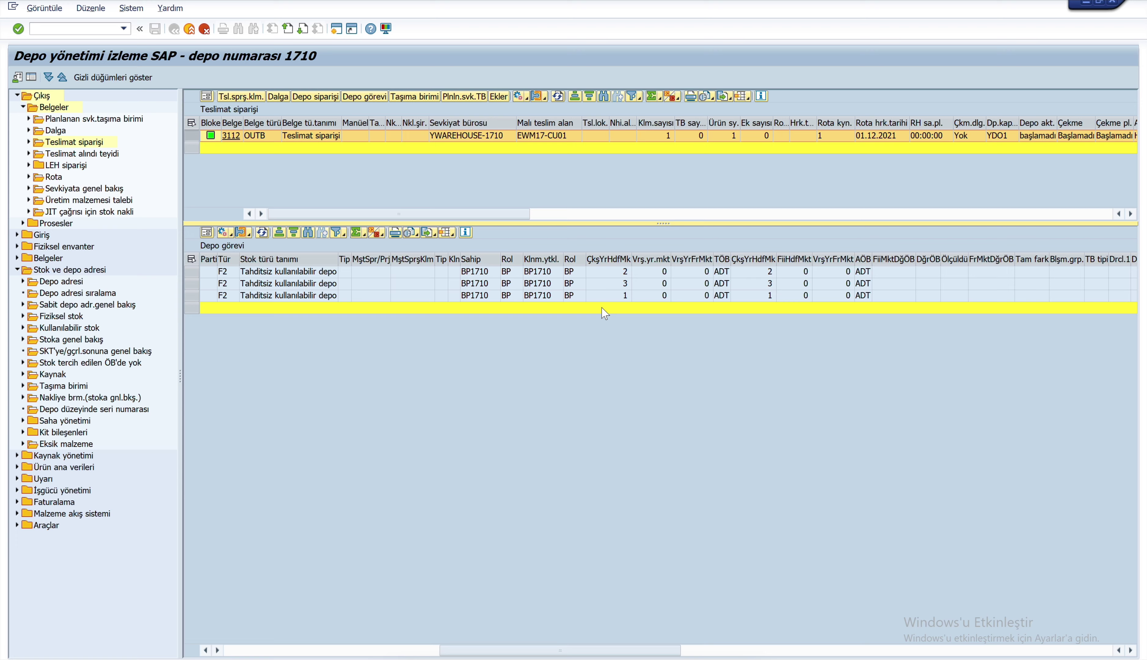
scroll(605, 313, right, 8)
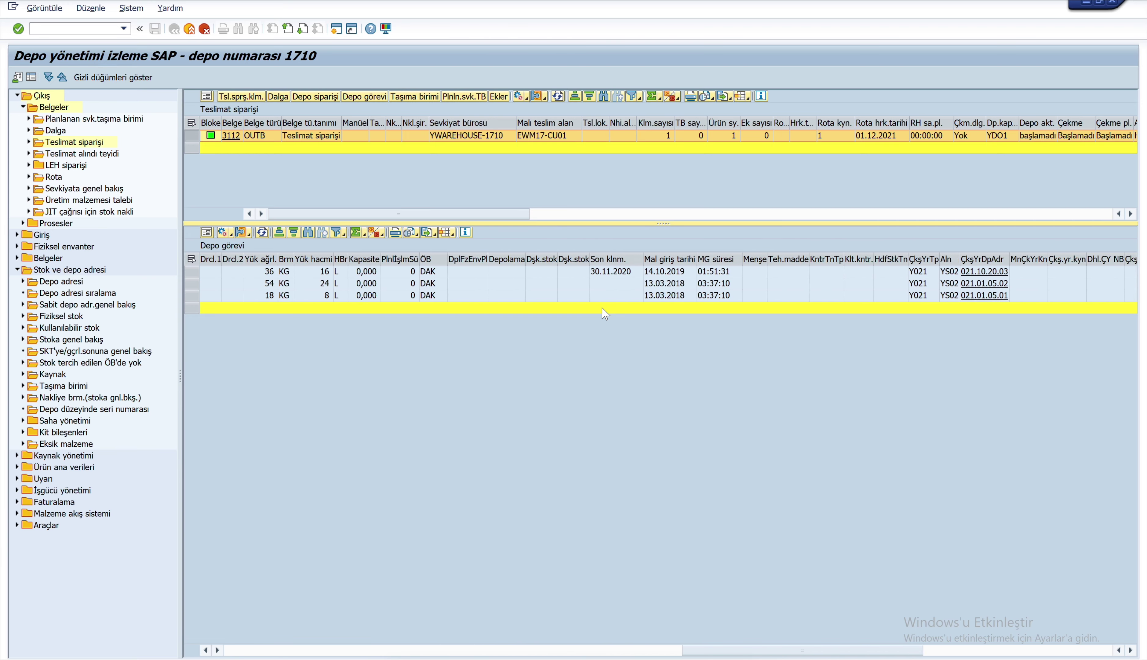
scroll(606, 316, right, 3)
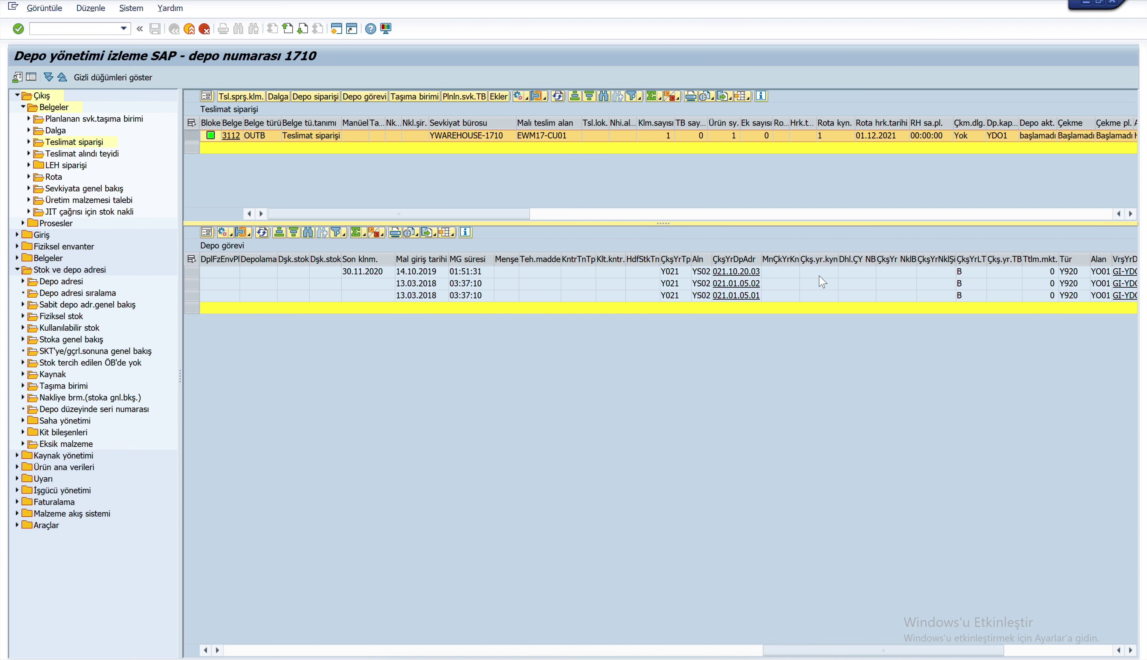
scroll(760, 304, right, 3)
scroll(761, 307, right, 3)
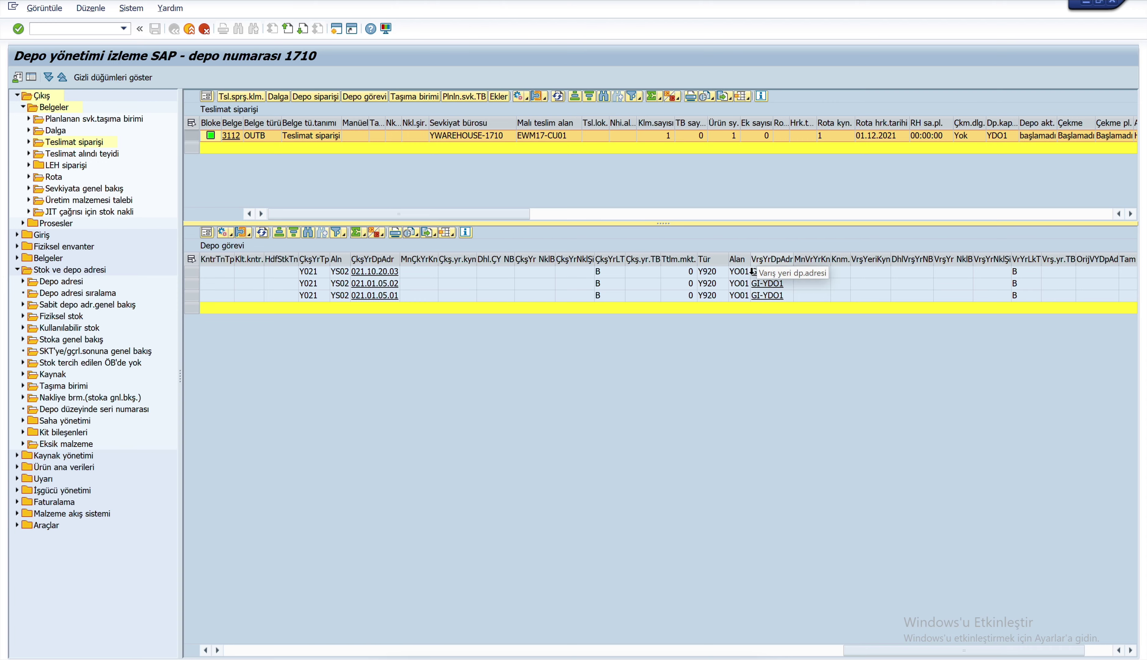
scroll(707, 330, left, 6)
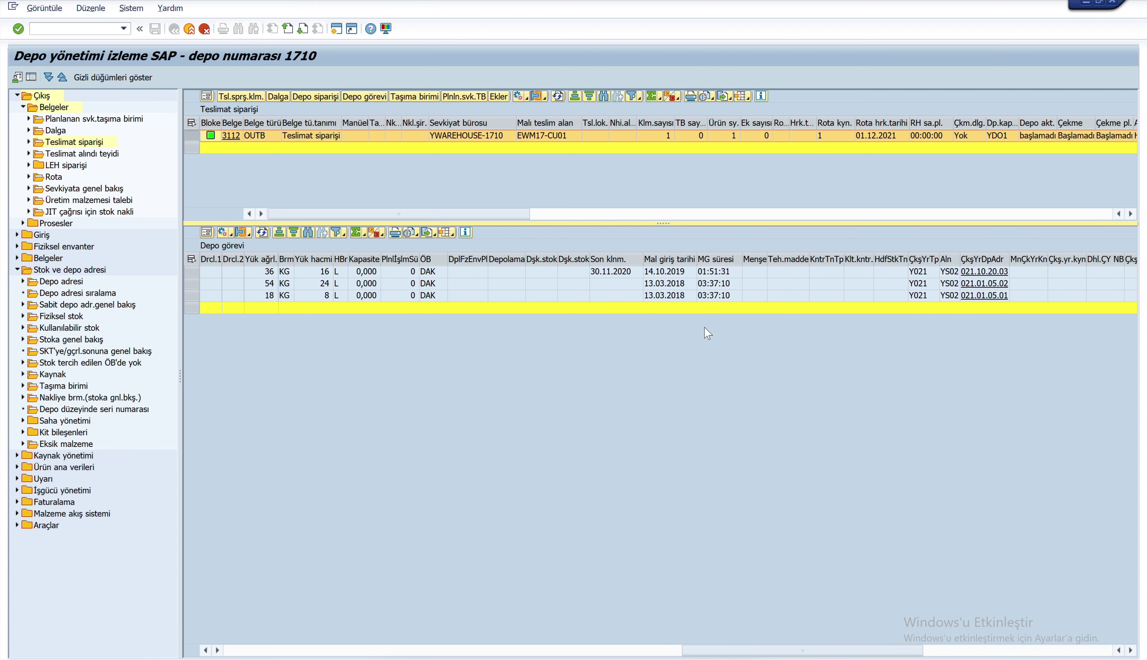
scroll(707, 333, left, 6)
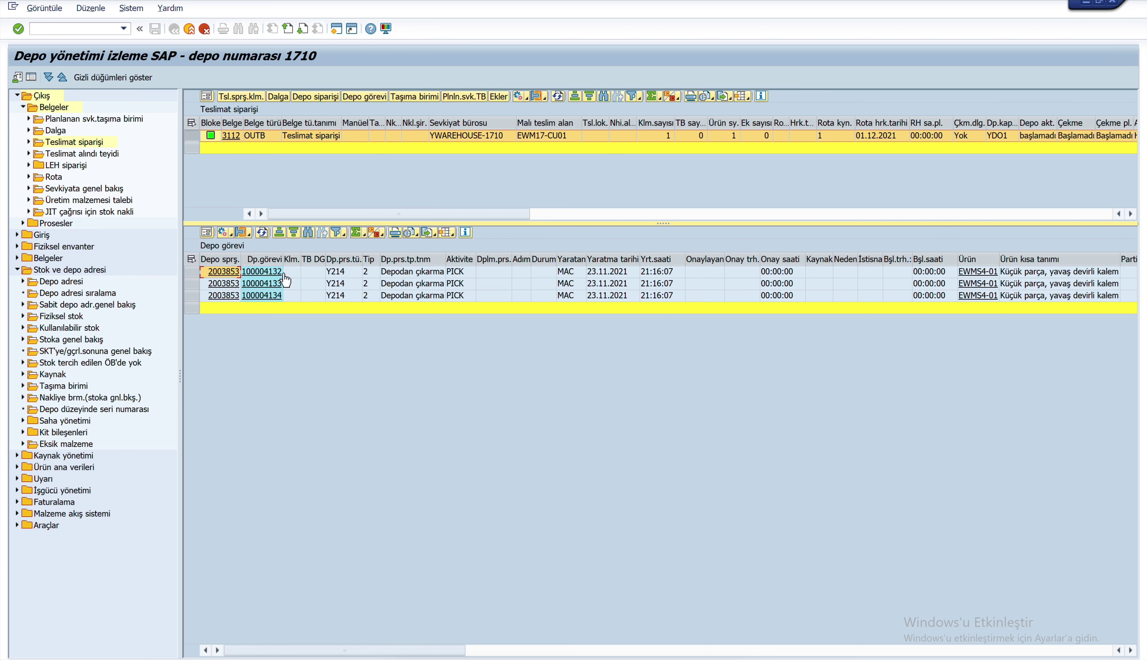
Step: Cancel all three picking warehouse tasks of the outbound delivery order and check their updated status
click(191, 259)
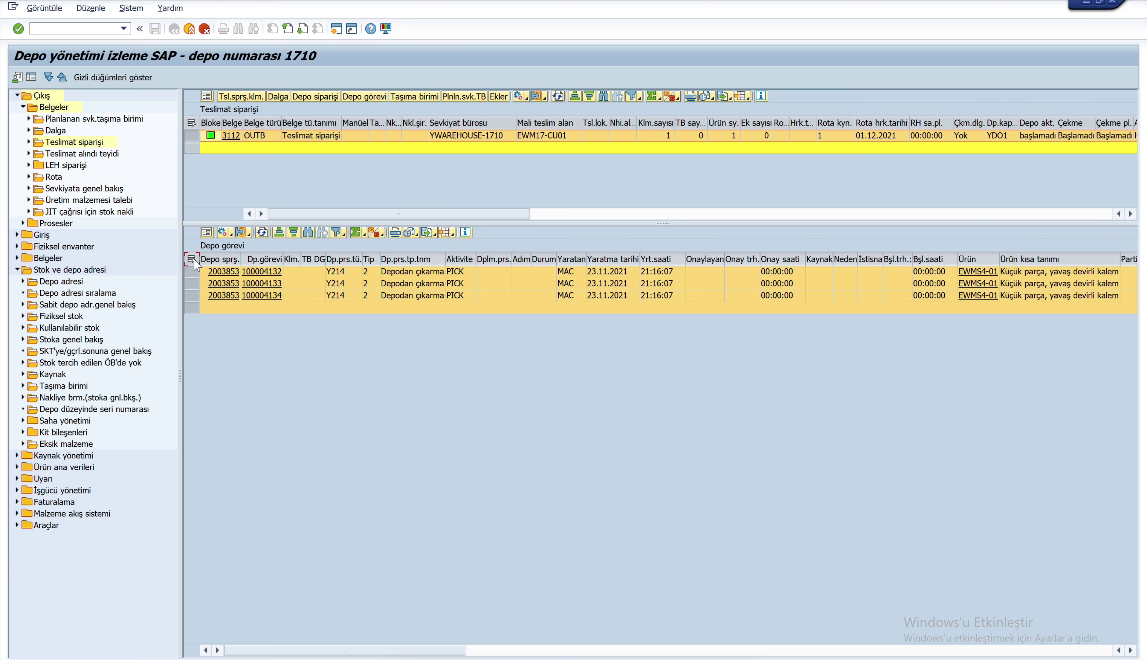
click(224, 232)
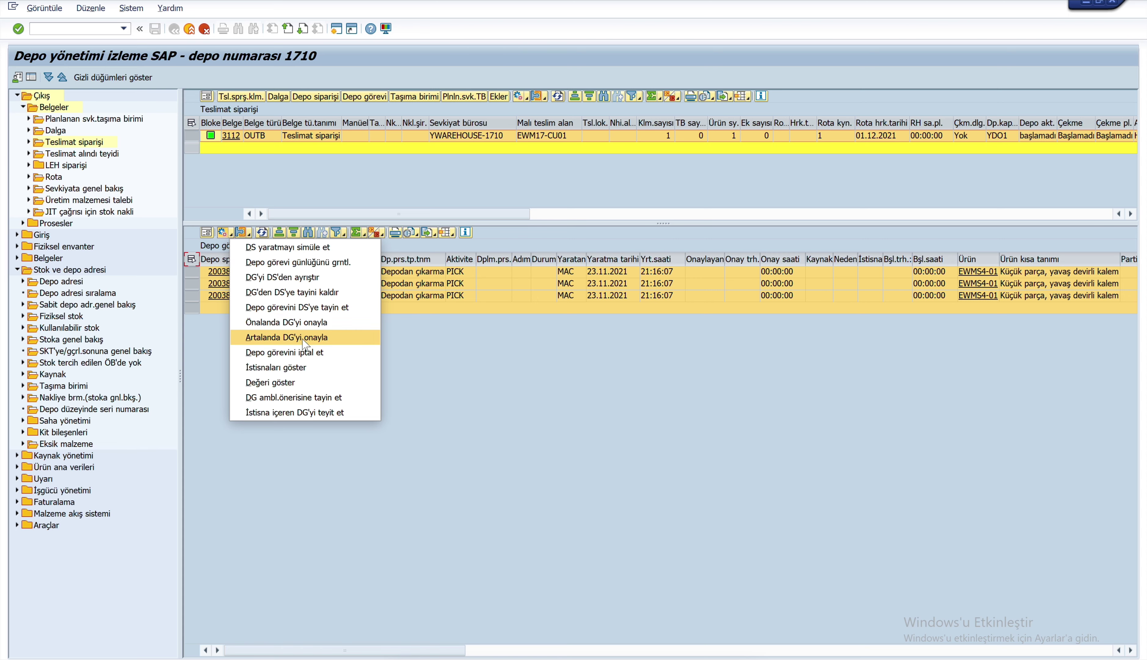
click(331, 355)
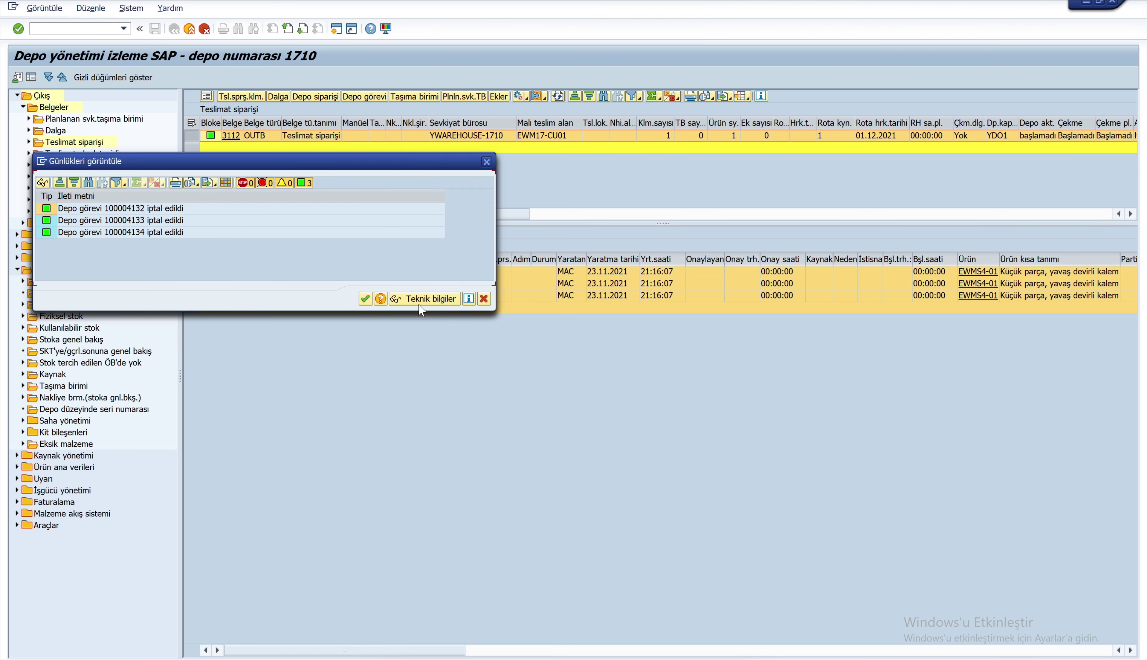
click(367, 298)
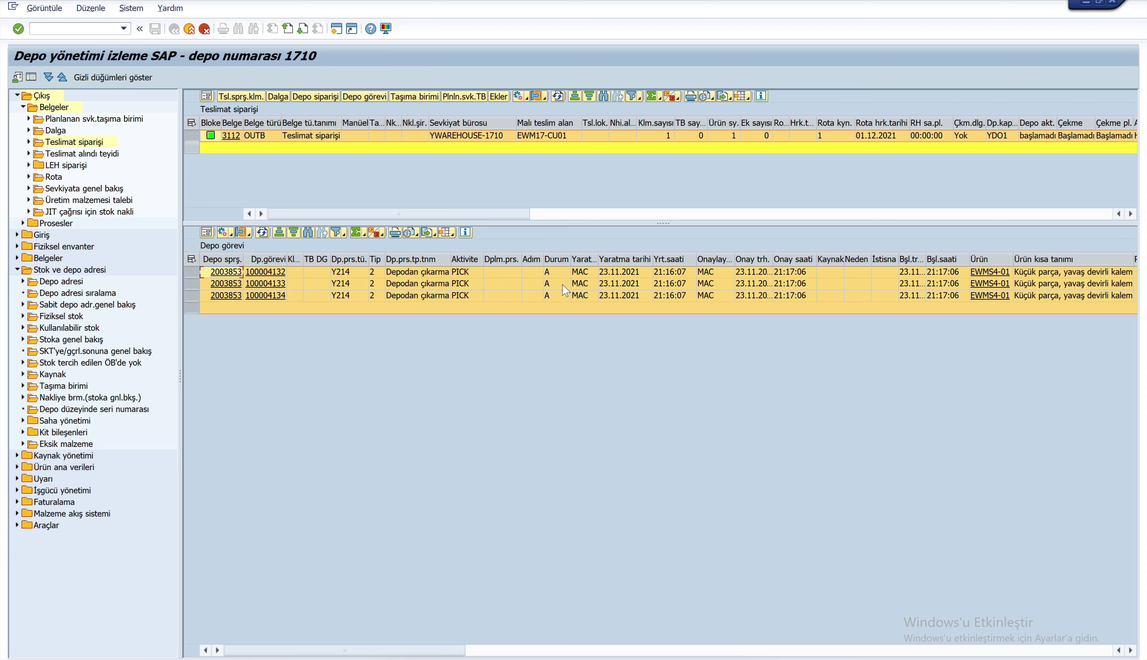
click(563, 283)
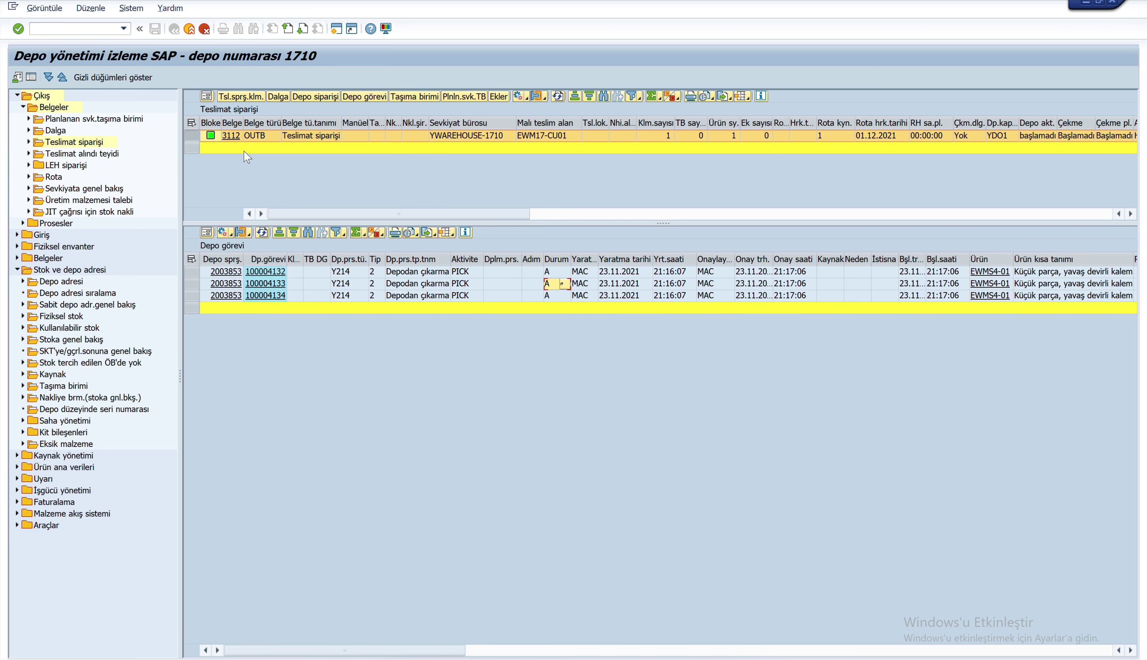
Step: Open the outbound delivery order from the monitor and start its follow-on function for creating warehouse tasks
click(233, 140)
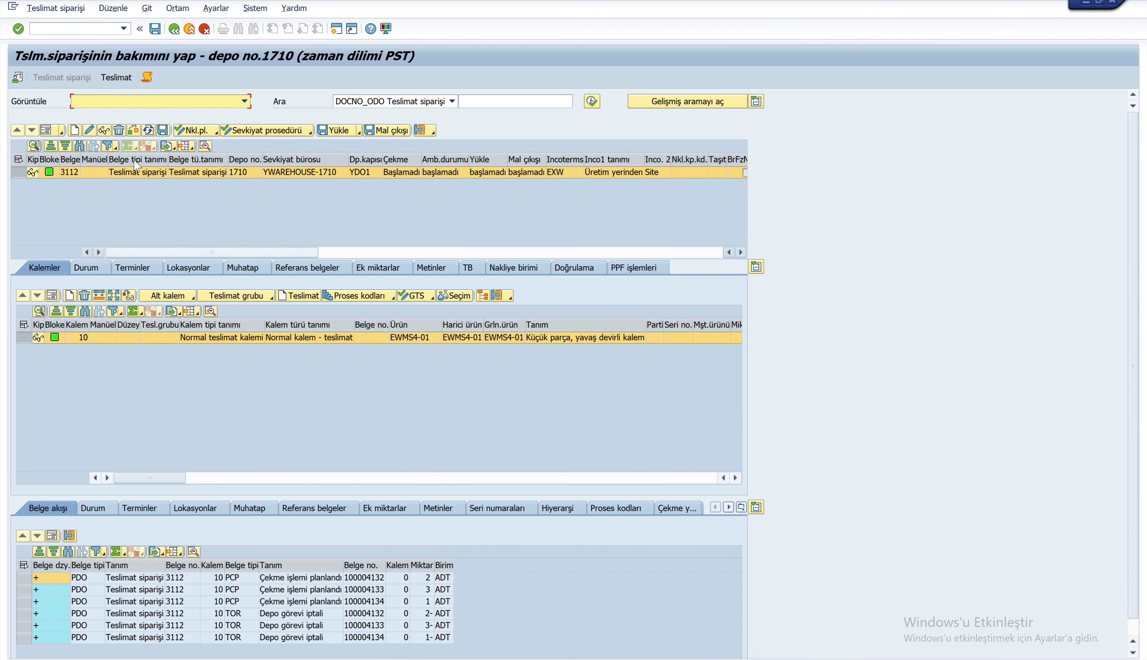
click(73, 10)
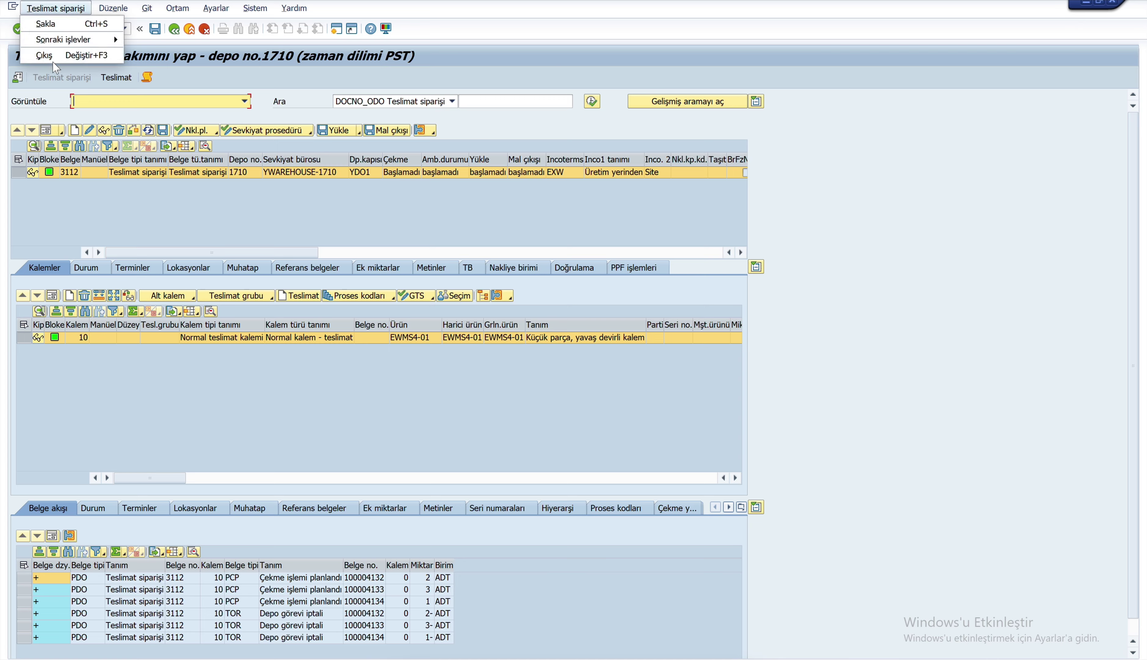
mouse_move(101, 41)
click(169, 39)
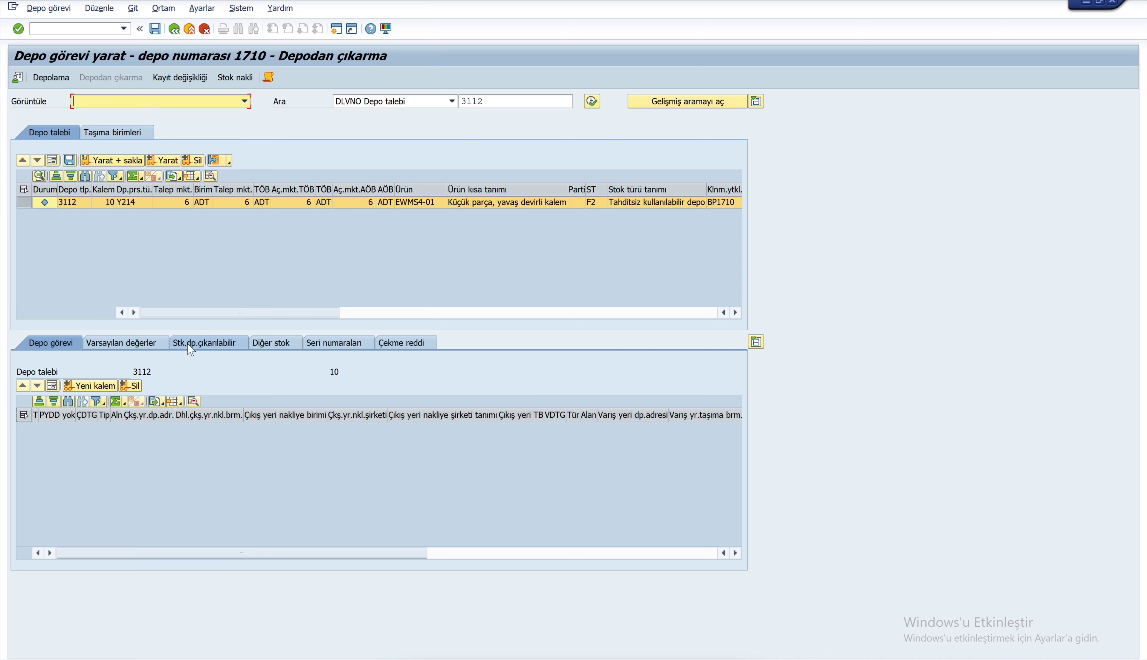
Step: From the removable stock, adopt 2 ADT from bin 021.10.20.03 and 3 ADT from bin 021.01.05.02 as warehouse task items
click(210, 349)
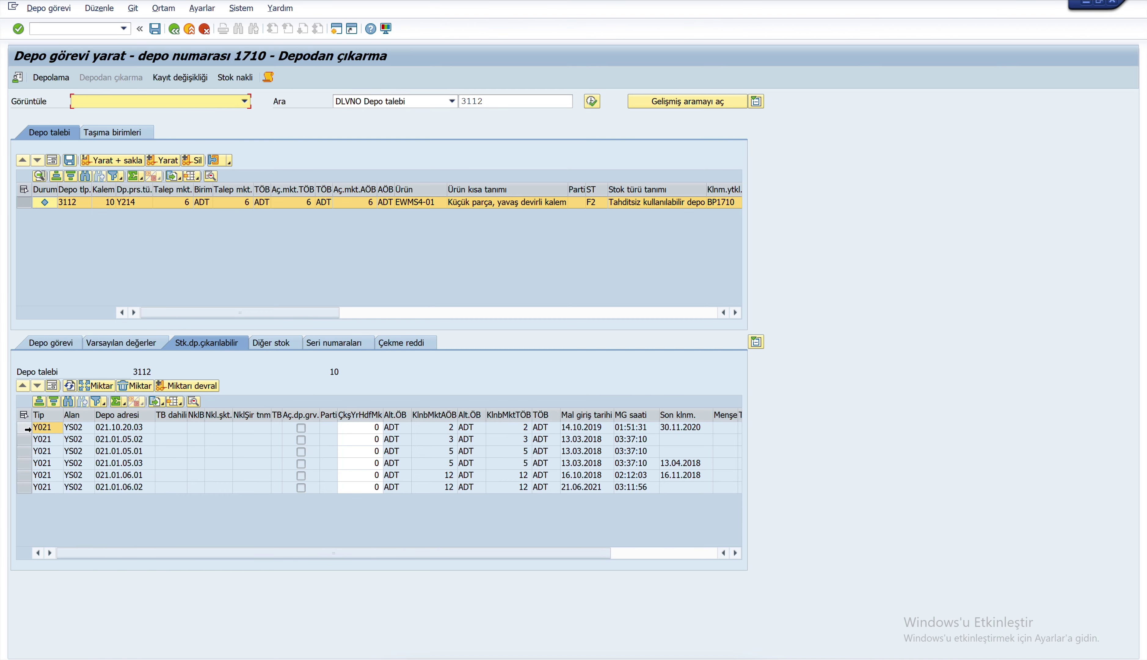
drag(27, 428, 24, 486)
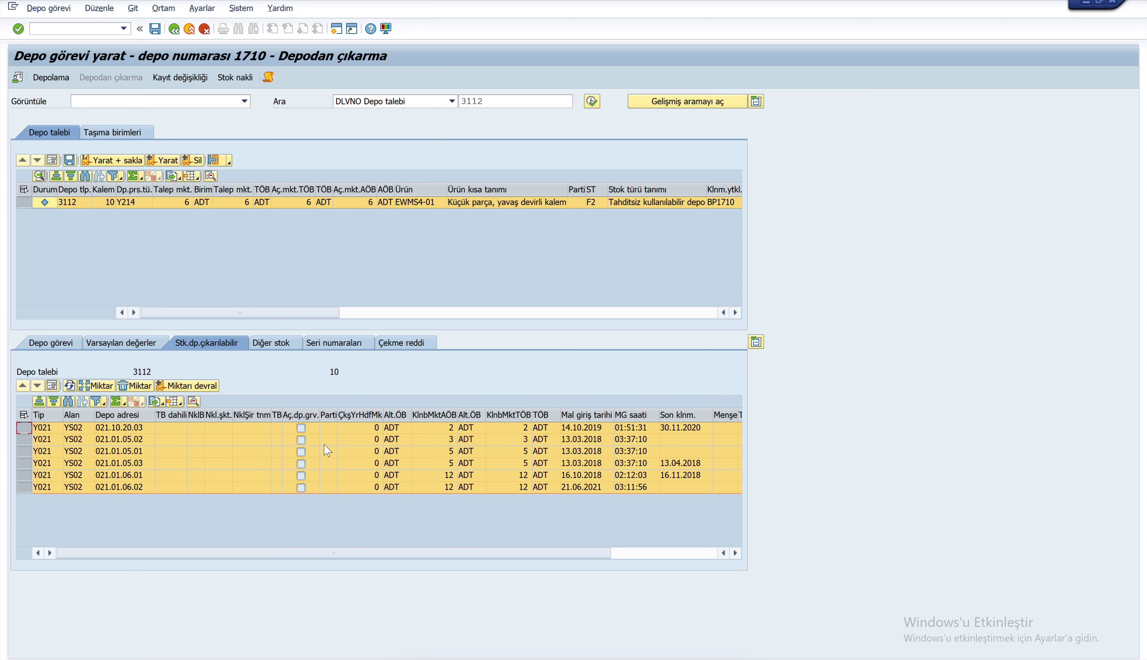
click(22, 429)
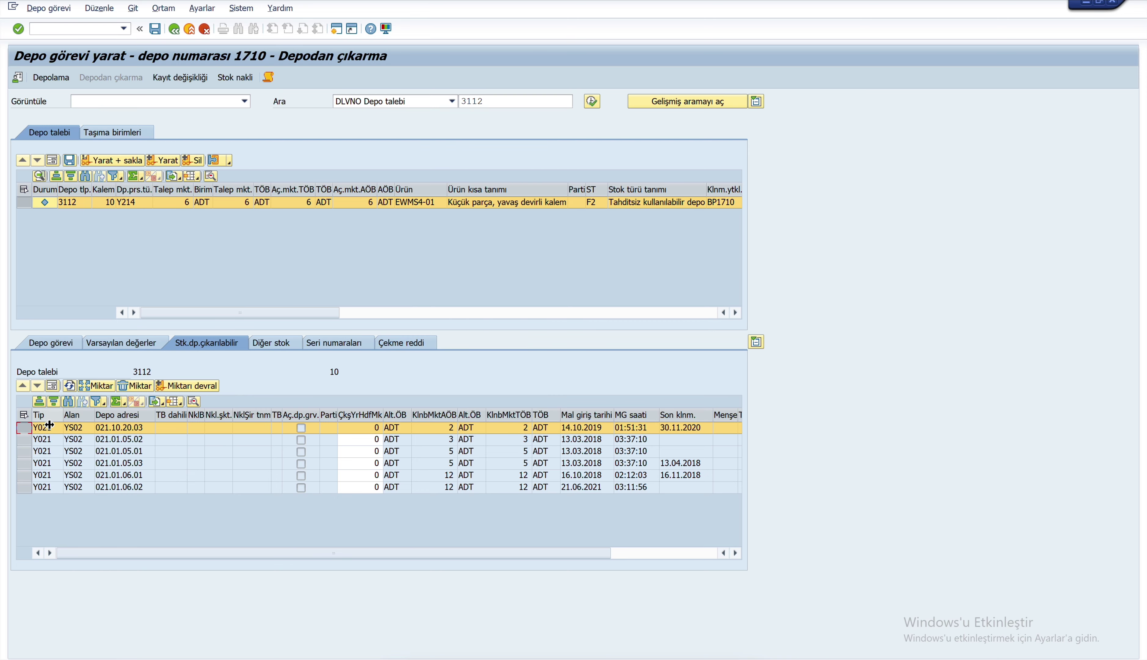
click(99, 386)
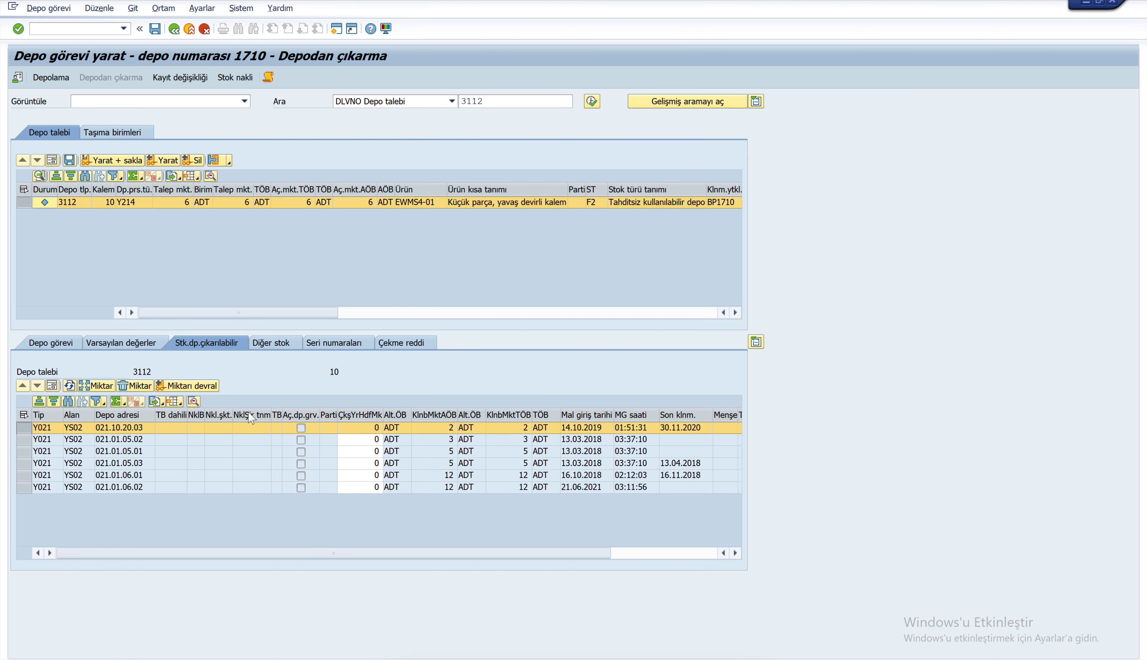
click(181, 386)
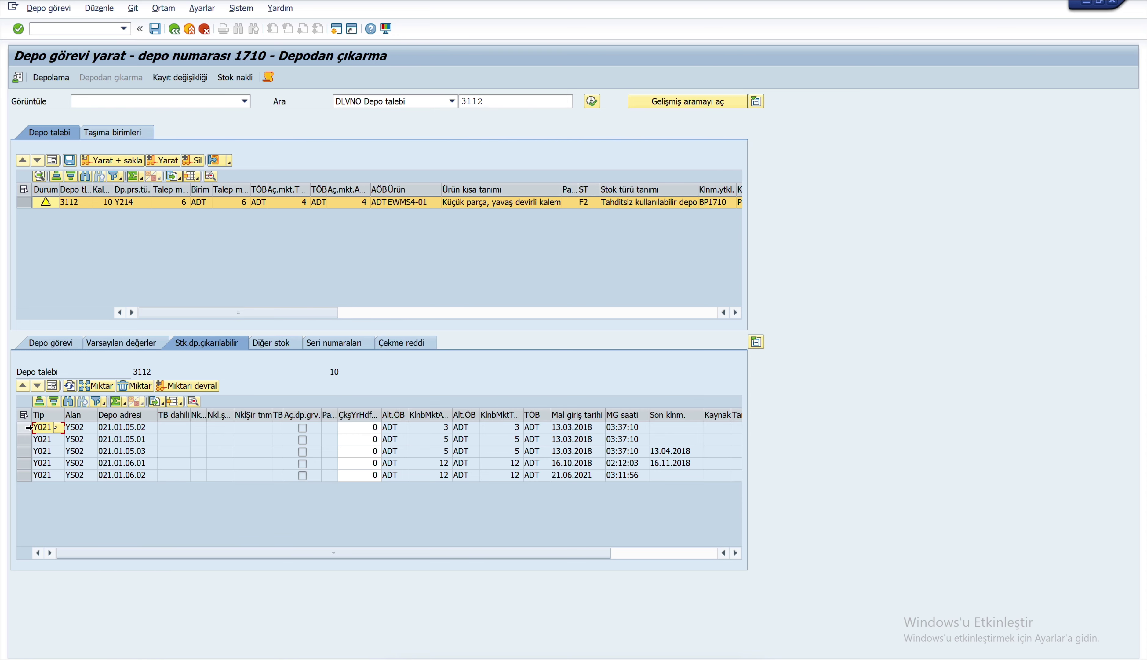
click(24, 427)
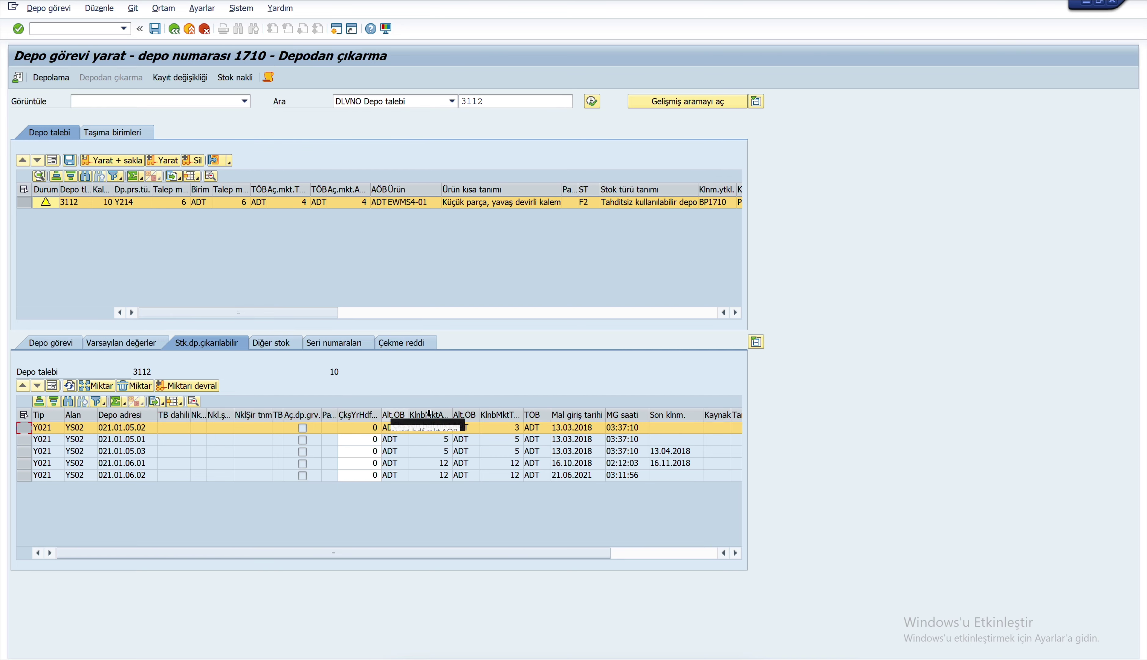
click(175, 388)
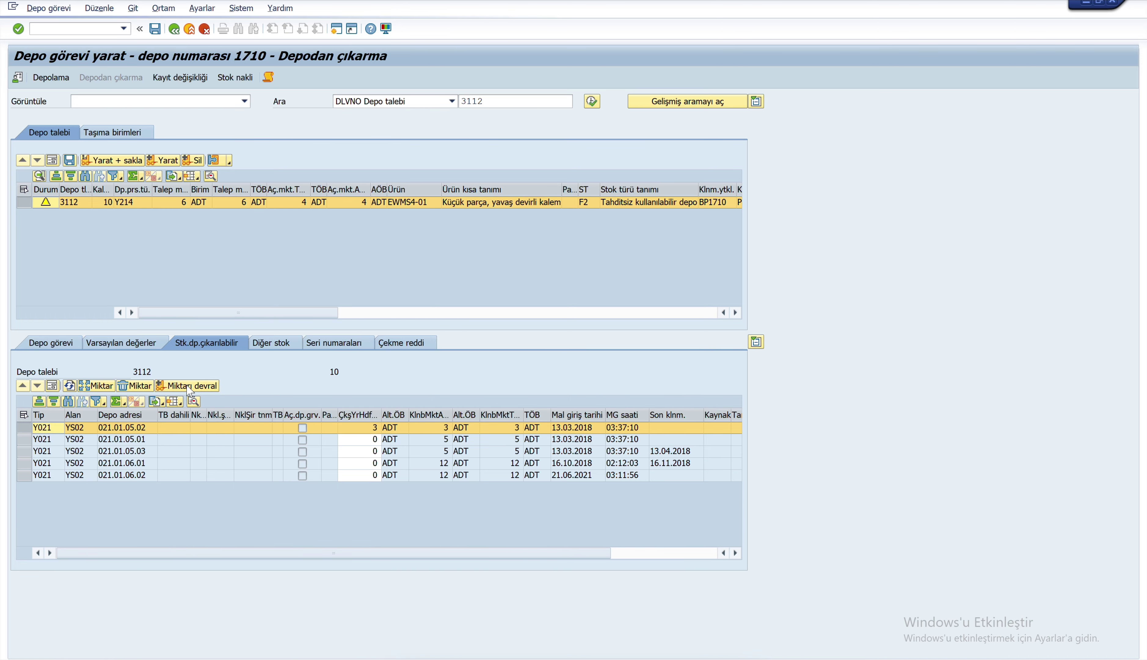
Step: Examine the source bins, destination bins and quantities of the drafted warehouse task items
click(72, 342)
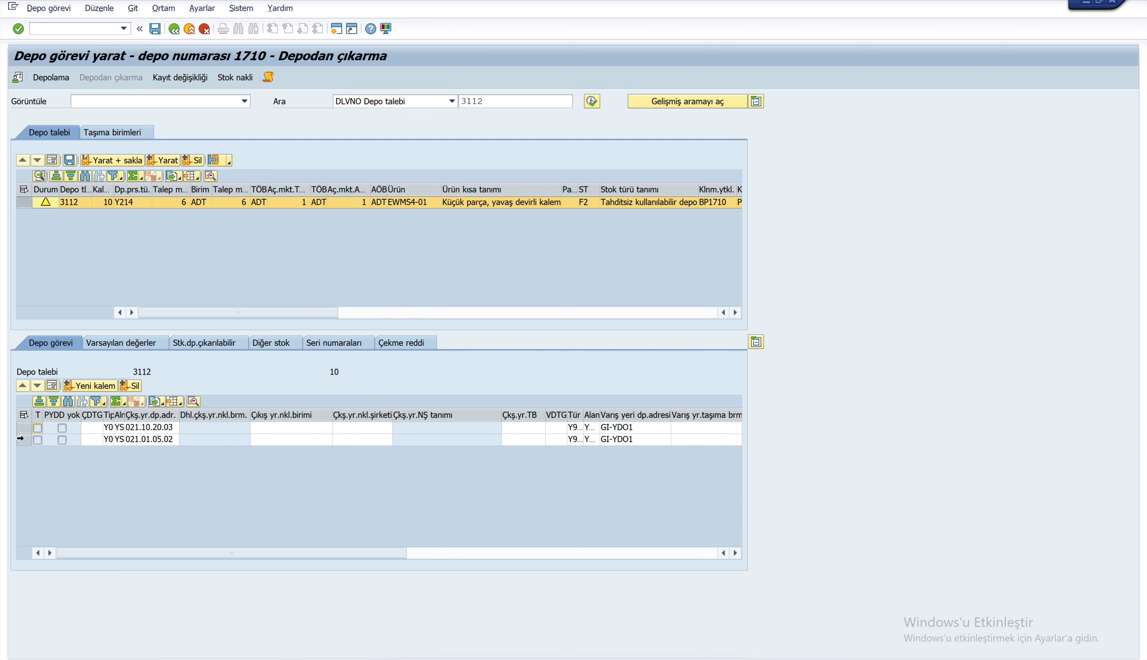
drag(23, 427, 21, 433)
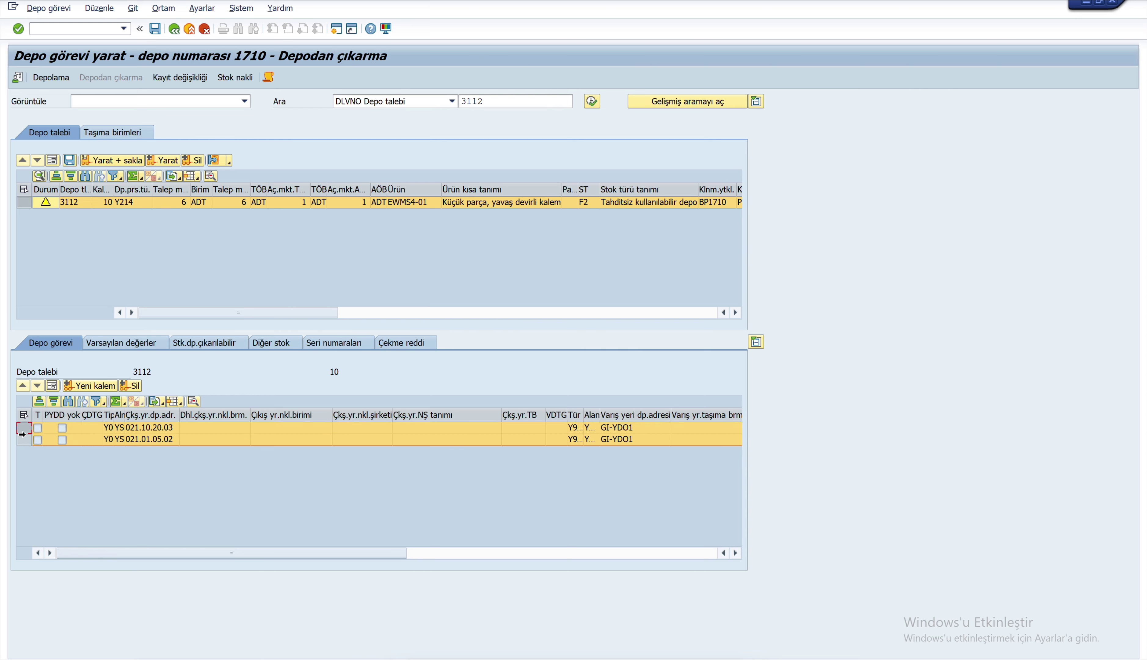
scroll(314, 448, right, 6)
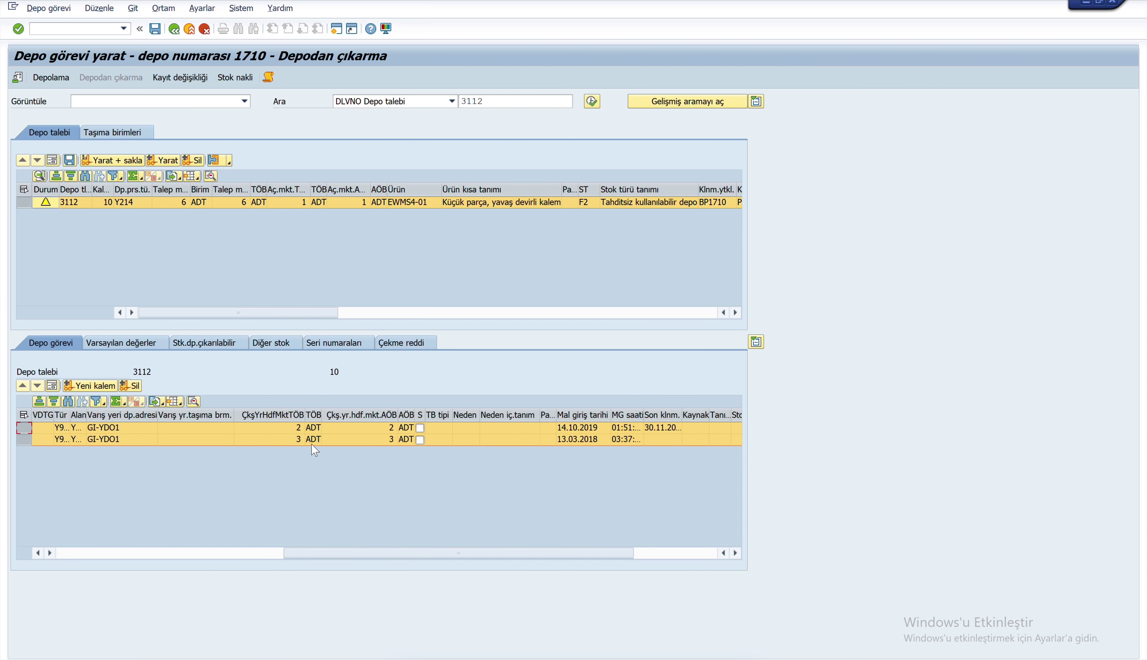
scroll(312, 444, right, 1)
scroll(295, 437, left, 7)
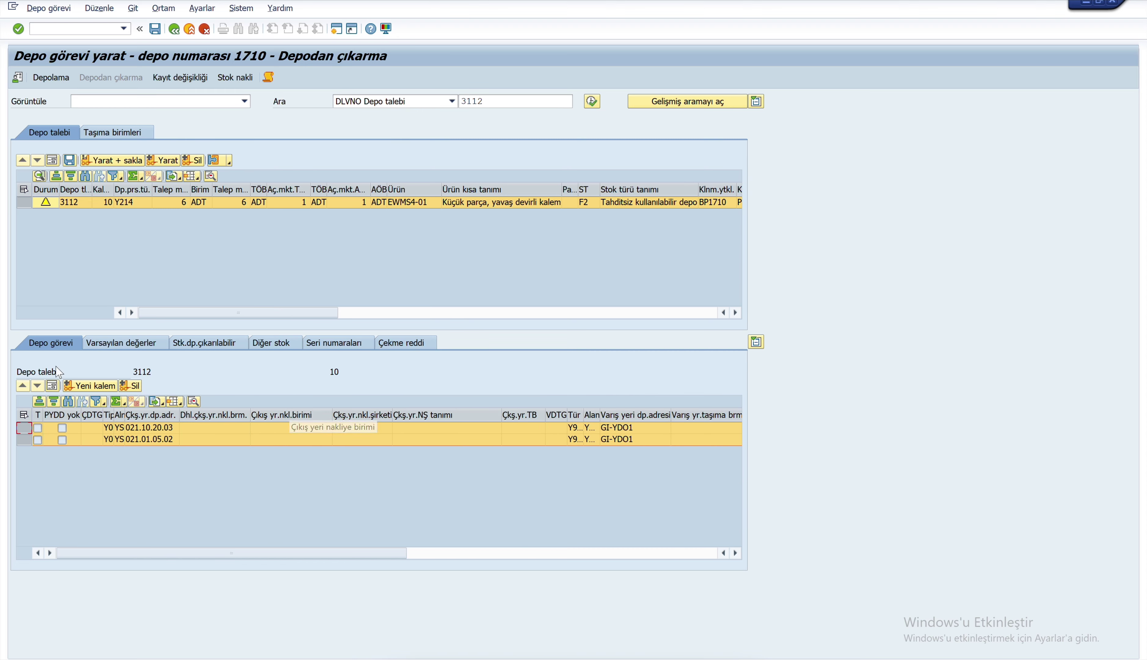
click(20, 426)
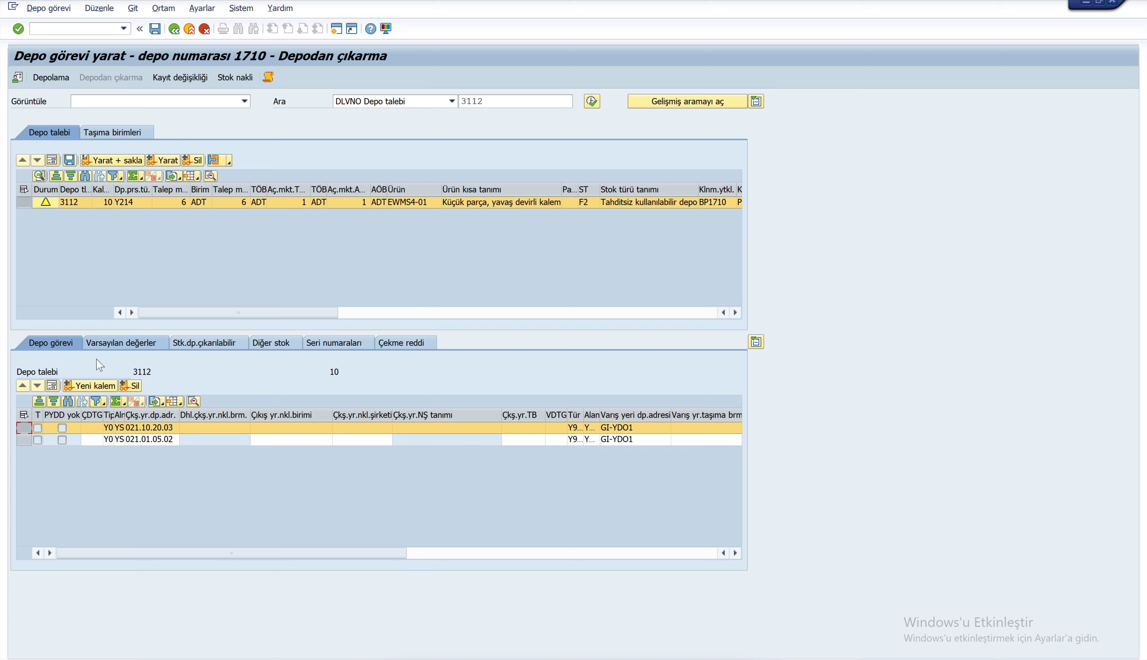
Step: Adopt 1 ADT from bin 021.01.05.01 and create and save the delivery order's warehouse tasks
click(196, 341)
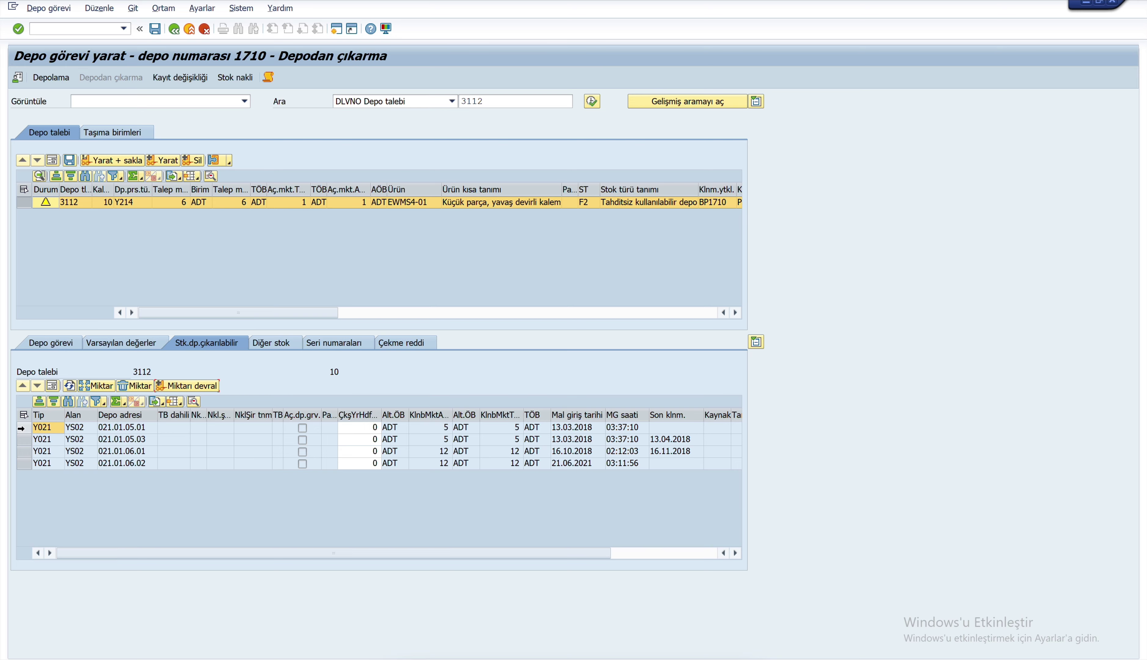
click(21, 428)
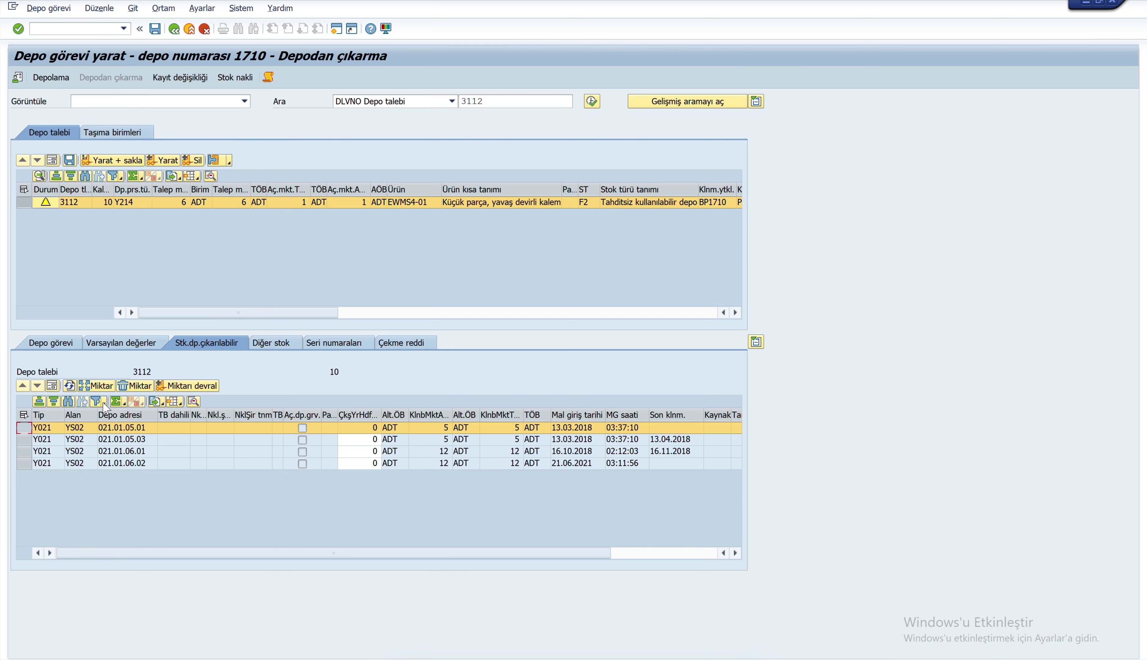
click(192, 385)
click(108, 160)
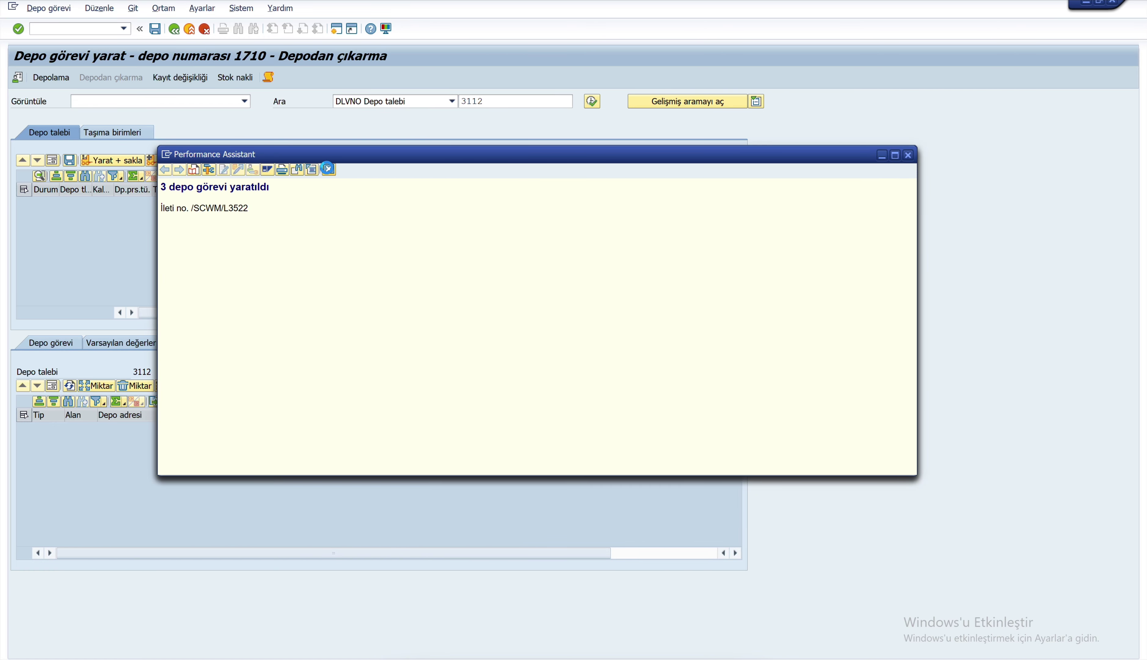
click(329, 170)
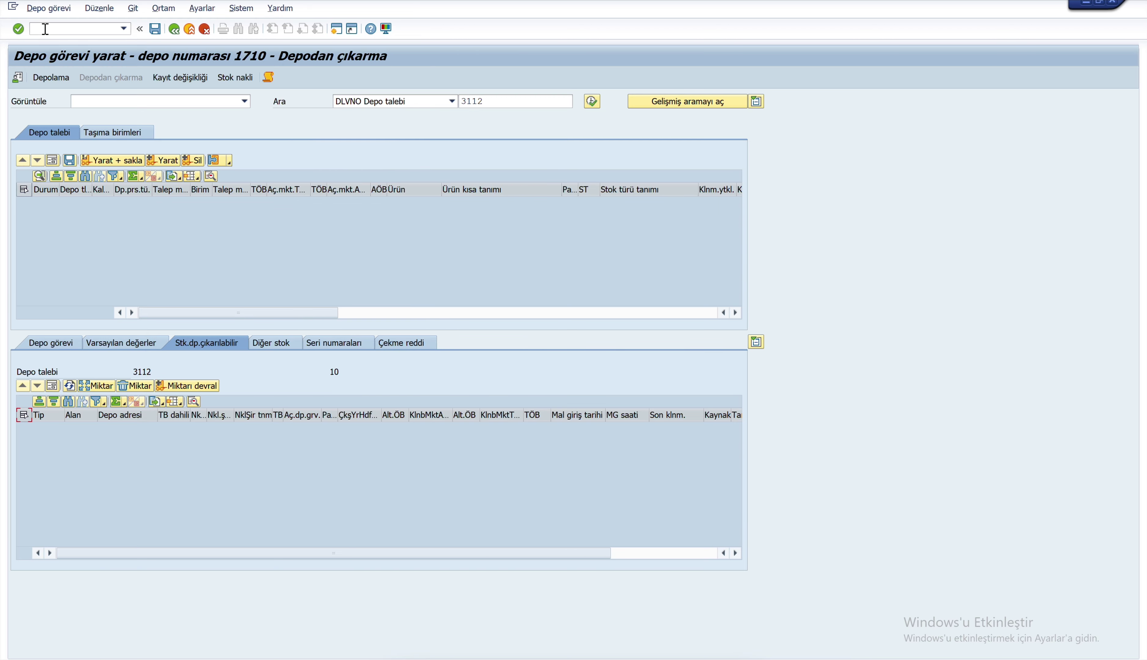
Step: Open the confirmation of the new warehouse tasks and display their warehouse order in form view
click(54, 17)
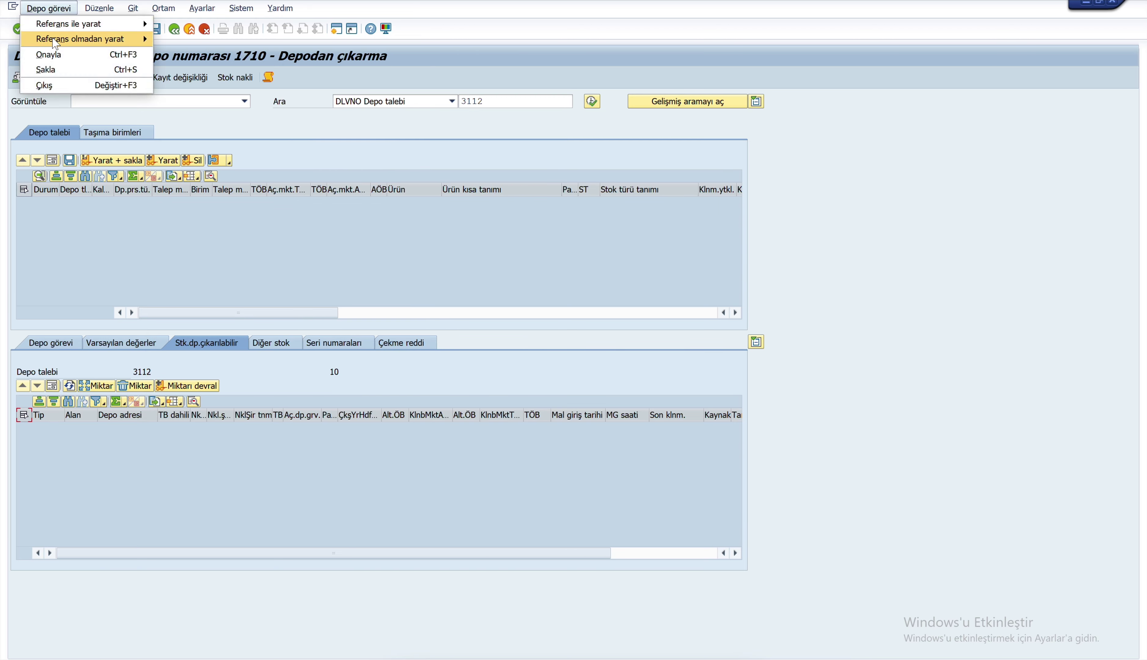
click(62, 60)
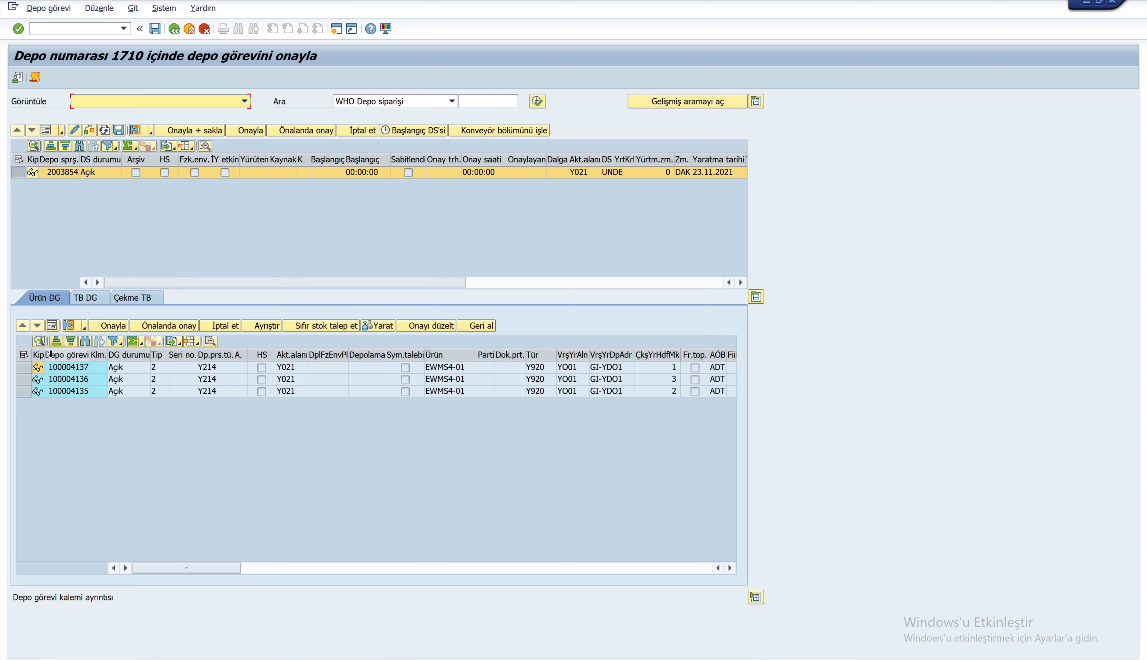
drag(23, 367, 28, 390)
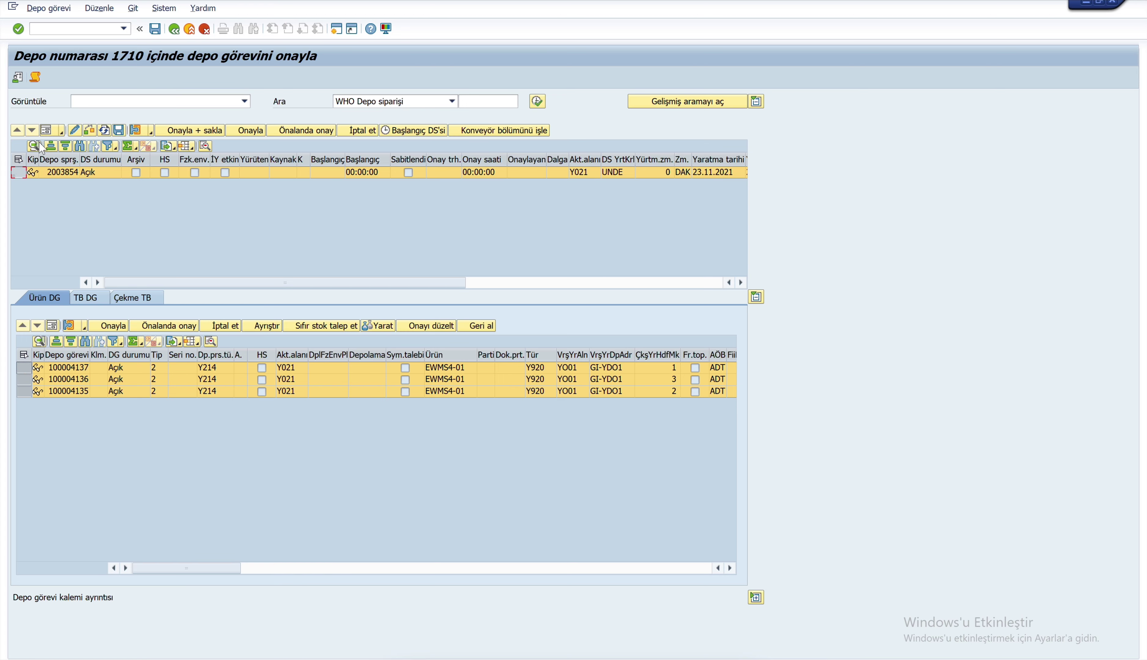
click(46, 131)
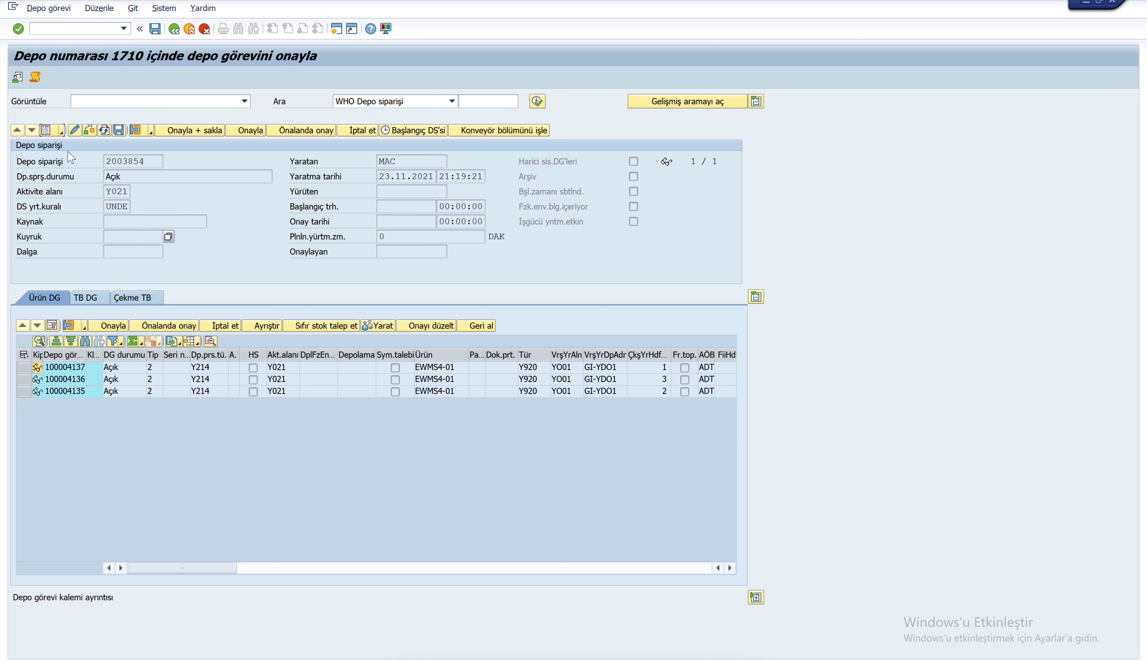
Step: Assign the warehouse order resource MAC, queue YI-001-N01 and processor MAC, and save it
click(74, 131)
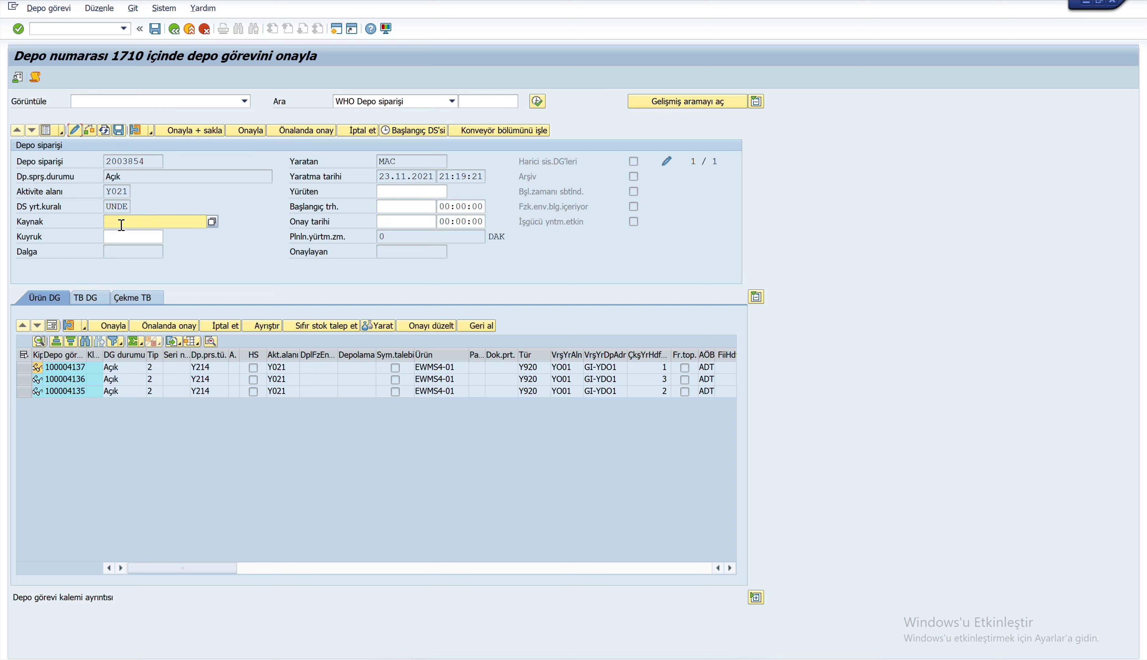
text(mac)
click(119, 237)
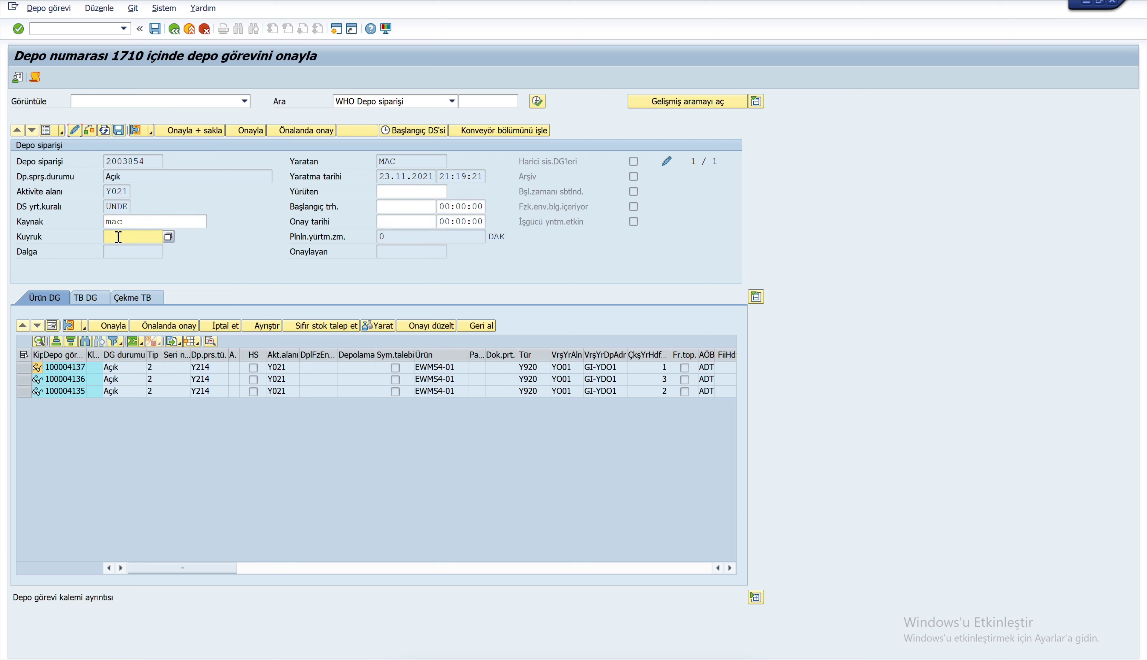
click(120, 249)
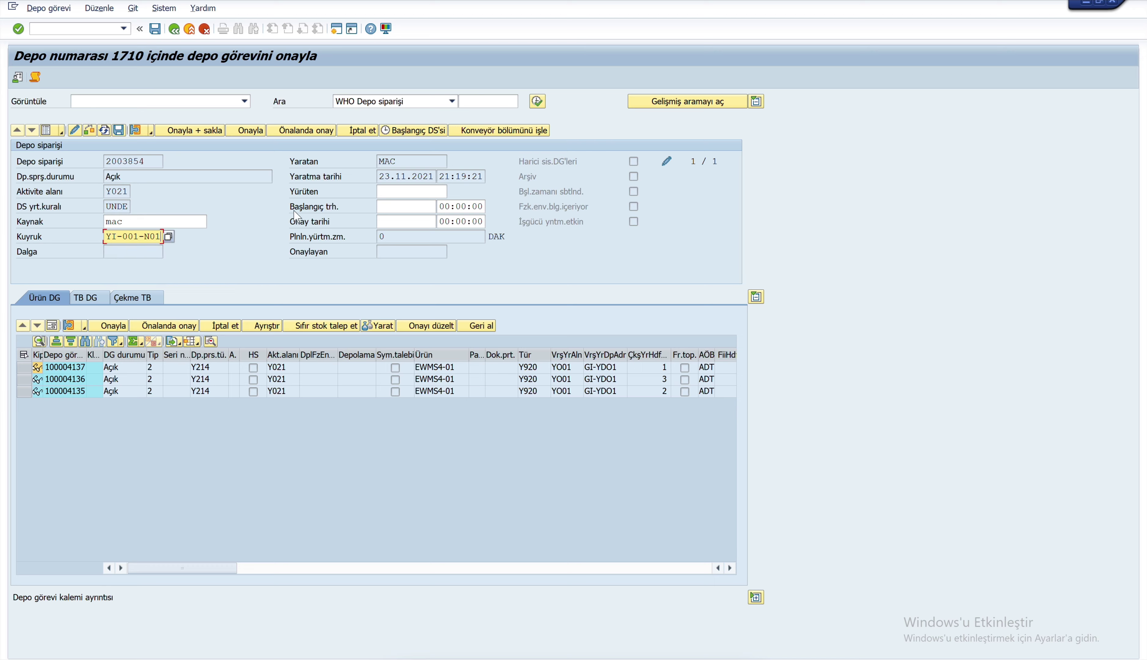
click(397, 192)
click(393, 203)
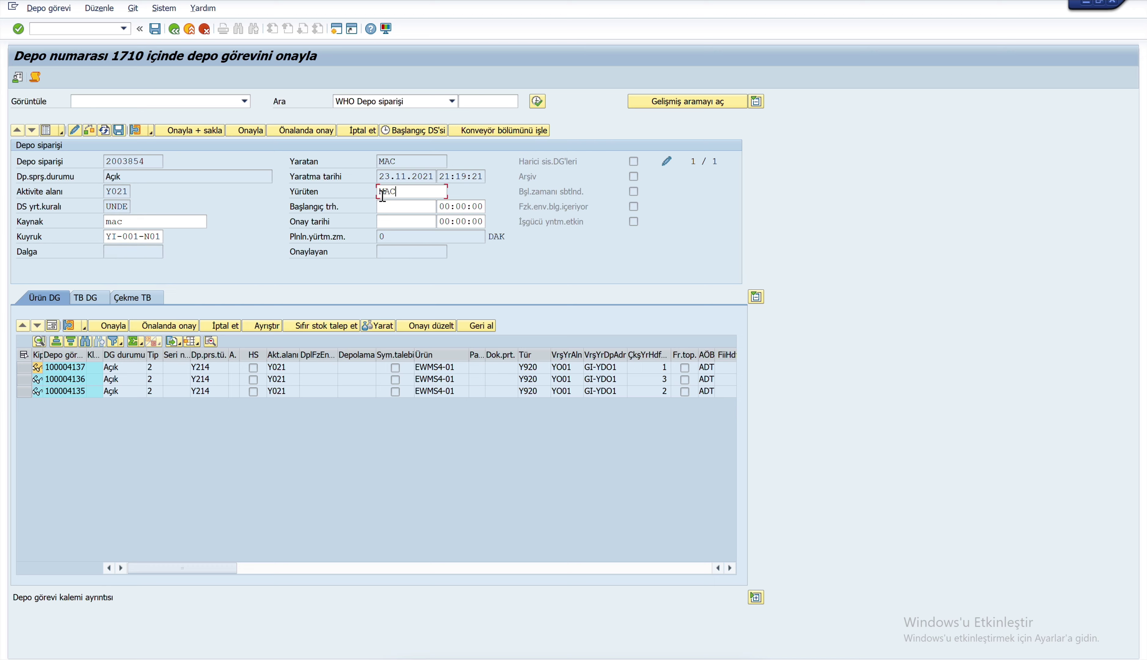
key(Return)
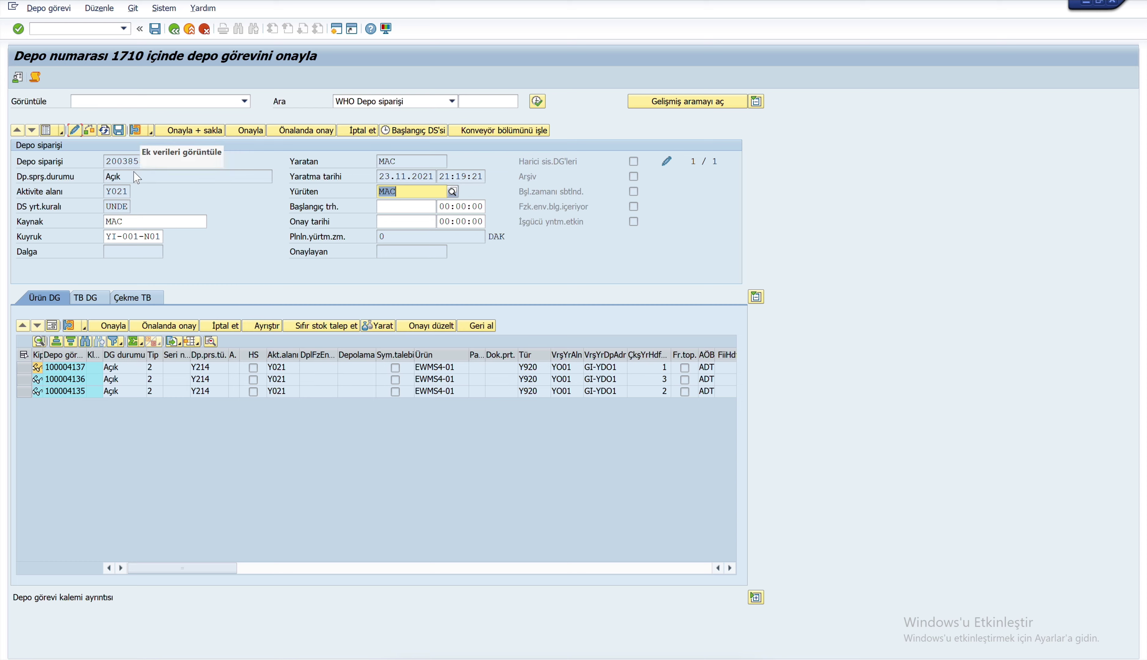
click(155, 29)
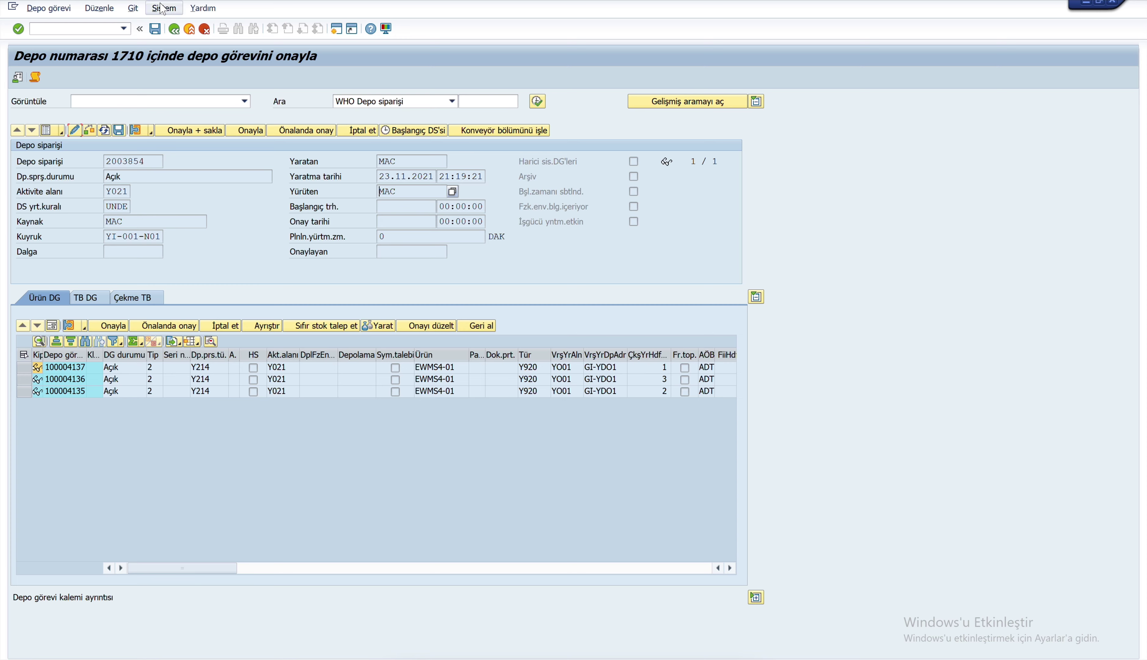
Step: Copy the warehouse order's number from its header data
click(146, 161)
drag(143, 161, 80, 159)
key(ctrl+c)
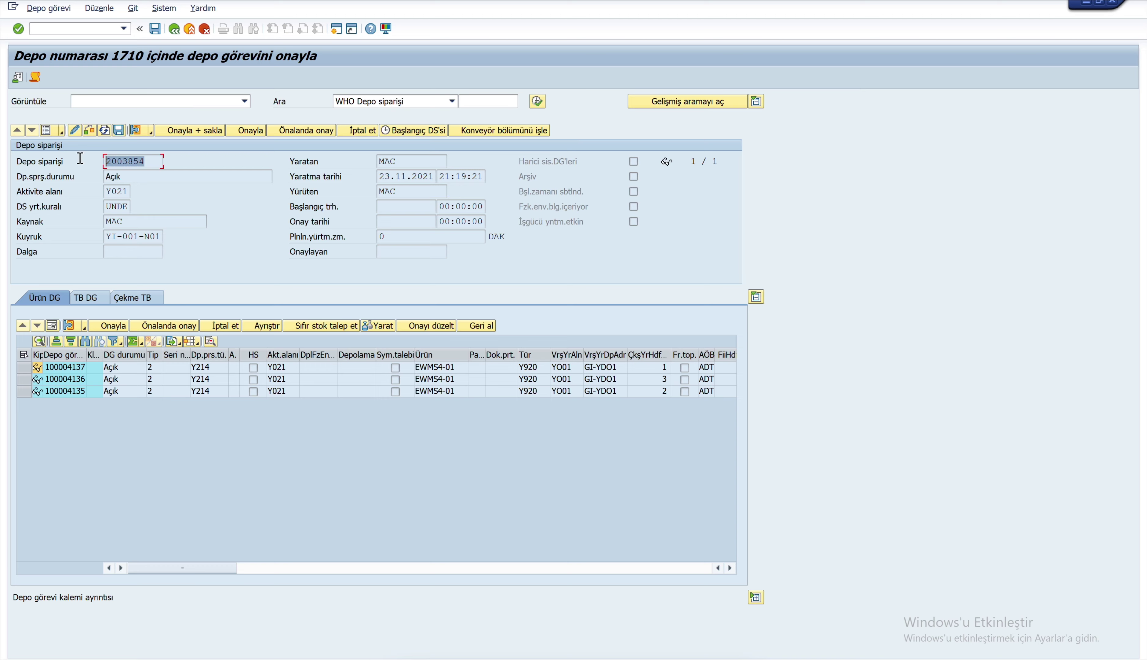
Step: Start transaction /scwm/rfui in a new session and log on to warehouse 1710 with resource MAC and presentation device YE00
key(shift+Tab)
click(73, 28)
text(/O/scwm/r)
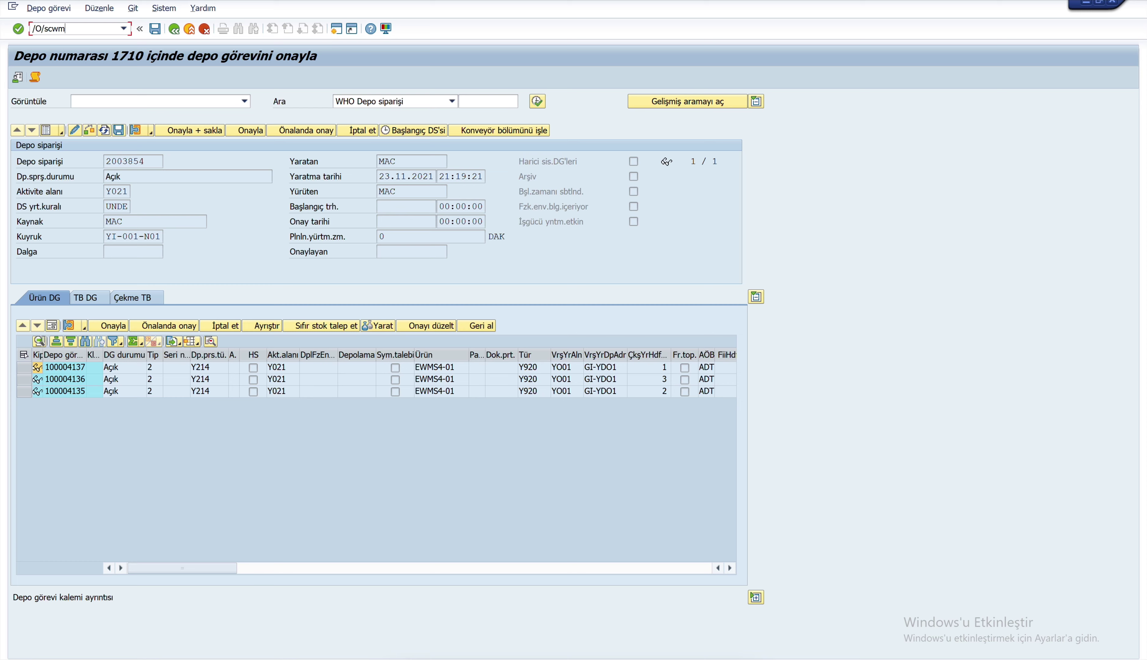
text(fui)
key(Return)
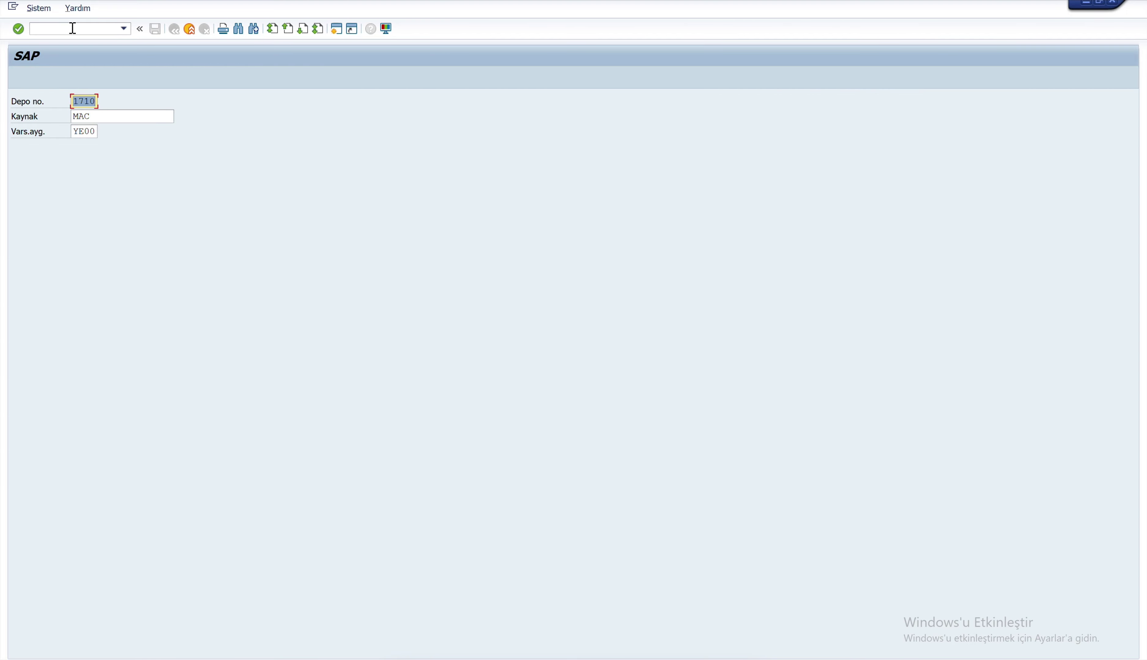
key(Return)
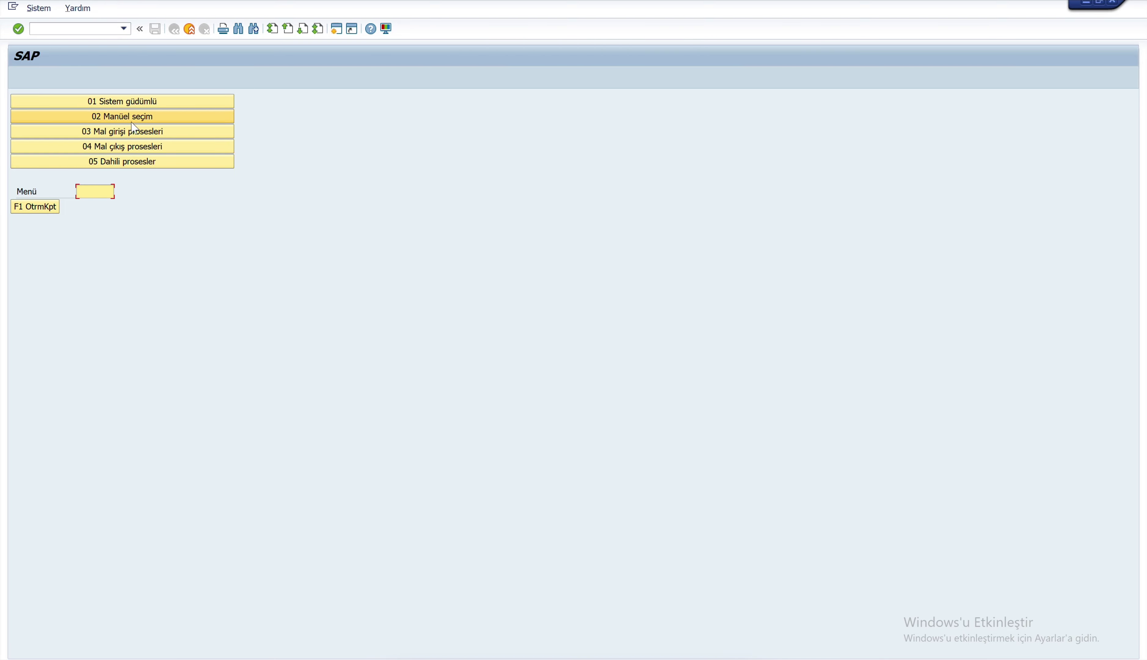
Step: Open picking by warehouse order (DS'ye göre çekme) within the outbound processes and load the order using the copied warehouse order number
click(131, 148)
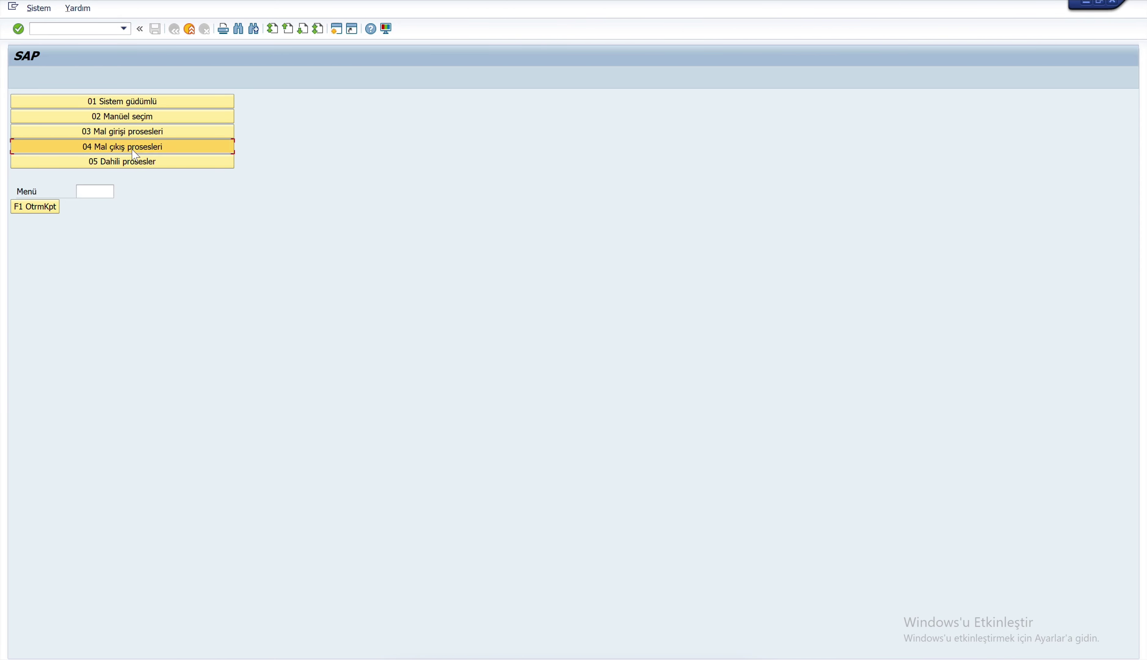
click(130, 102)
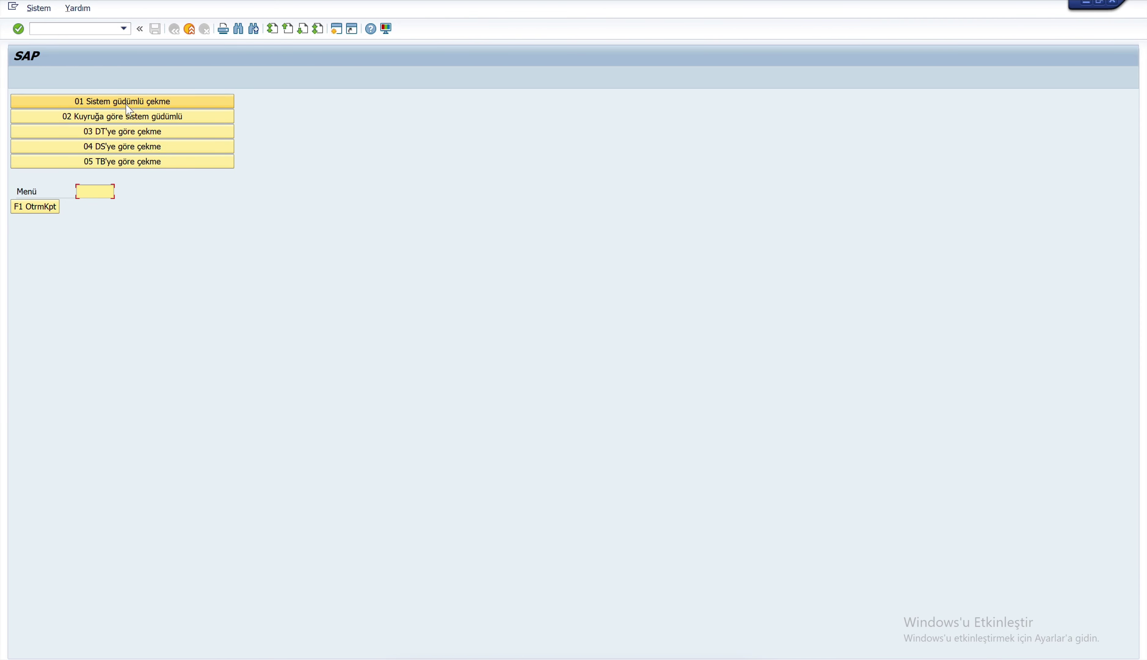
click(166, 149)
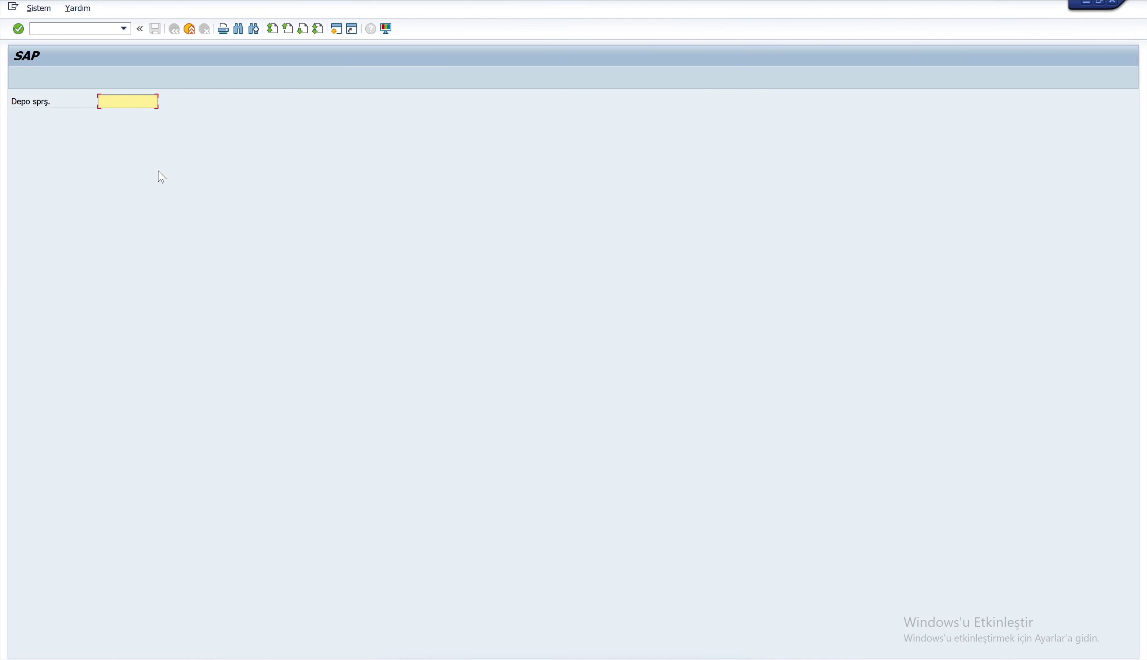
key(ctrl+v)
key(Return)
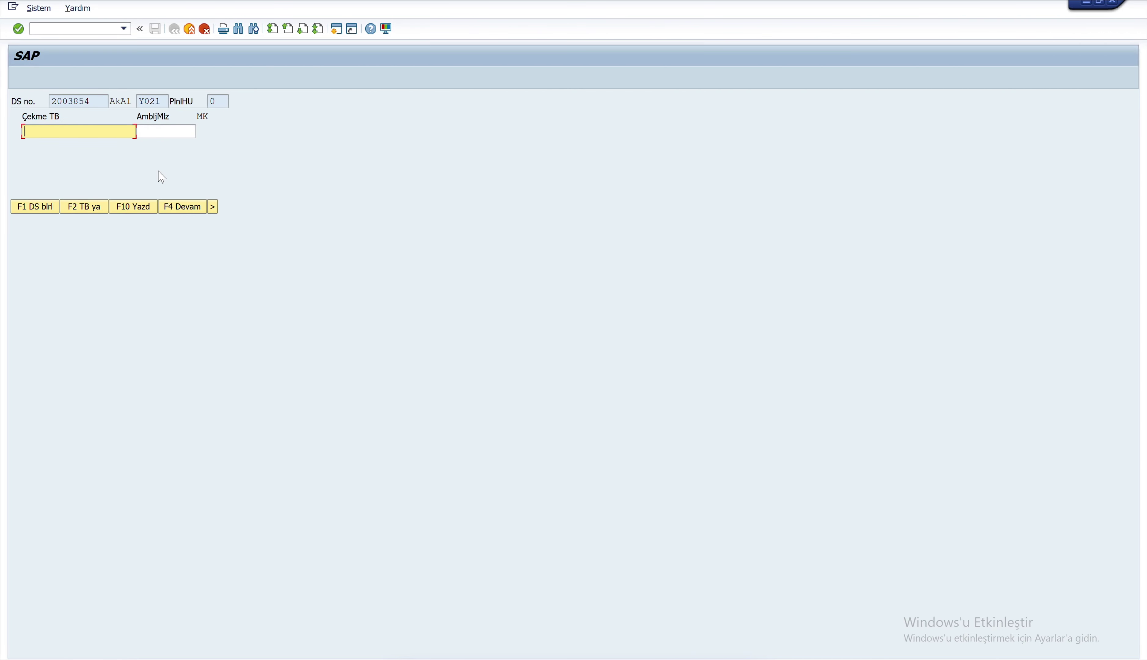